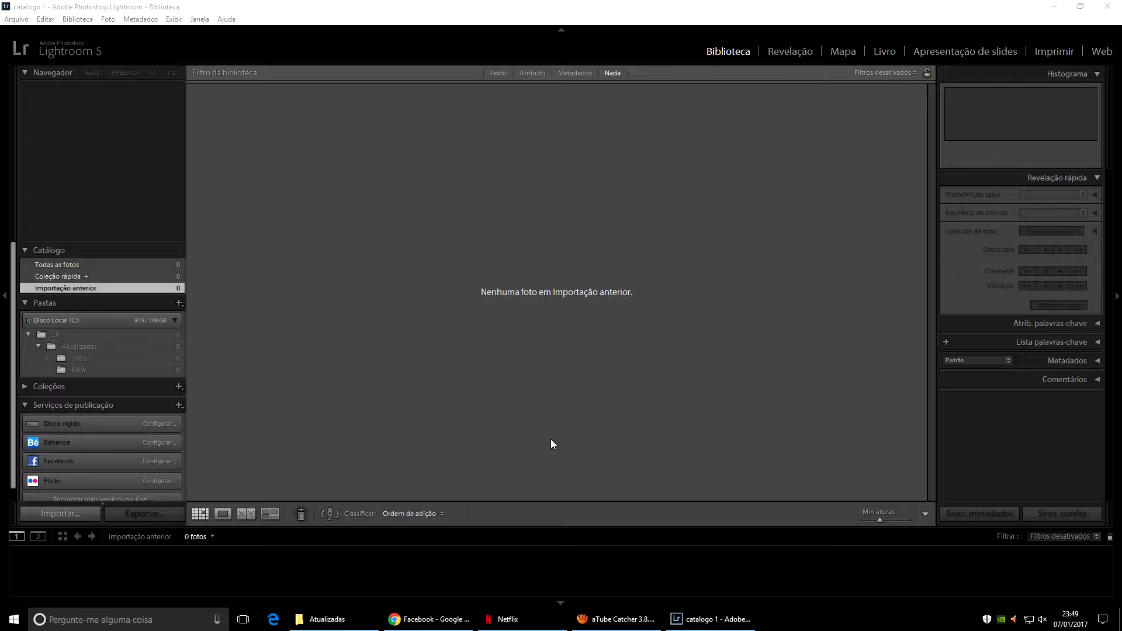
Switch to File Explorer and look through the JPEG and RAW folders inside Atualizadas
click(345, 619)
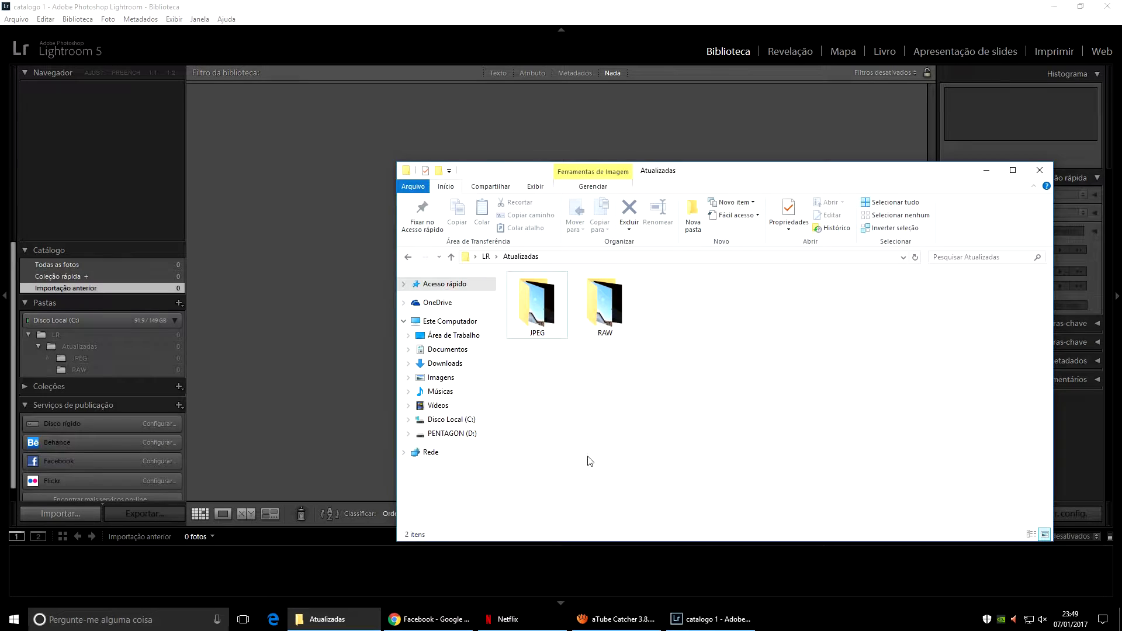
double_click(549, 310)
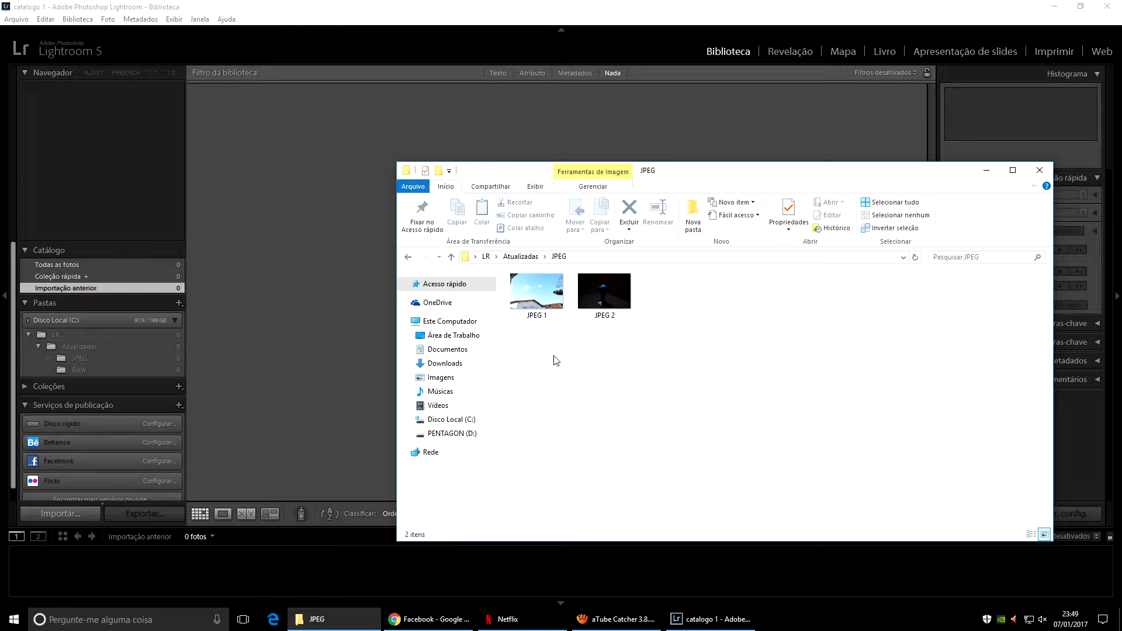
click(407, 257)
double_click(605, 301)
click(408, 257)
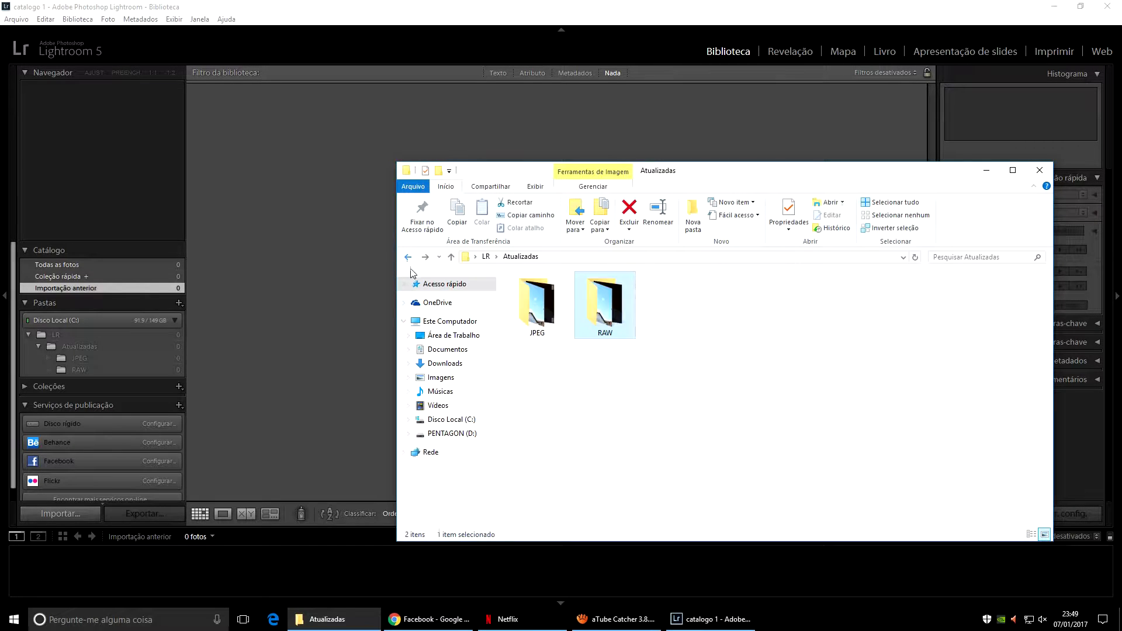
double_click(545, 330)
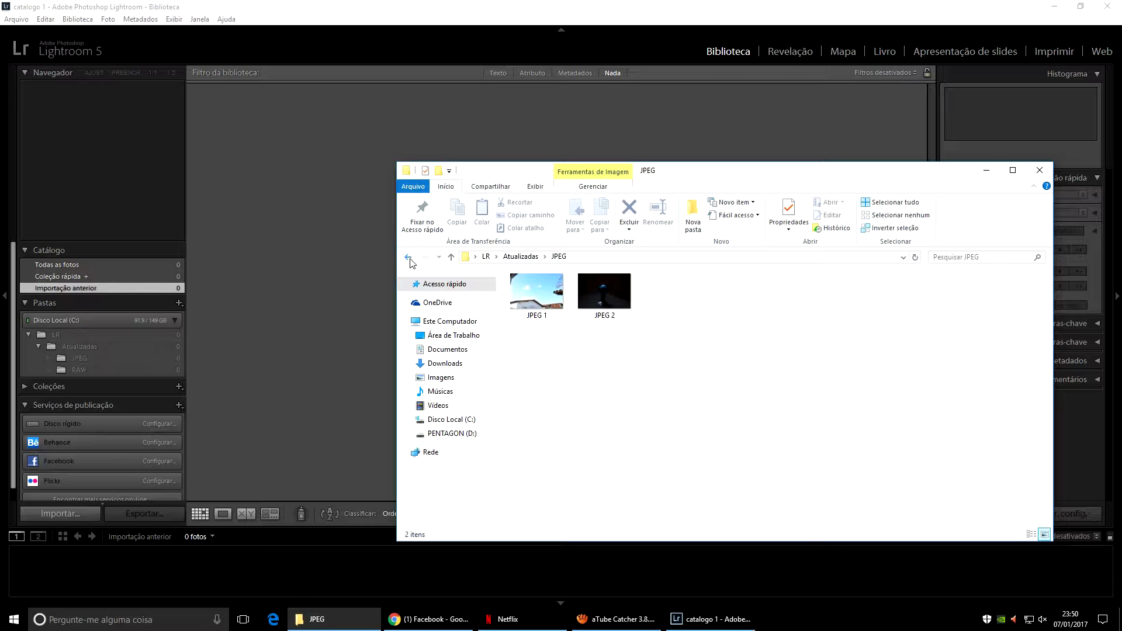
click(411, 262)
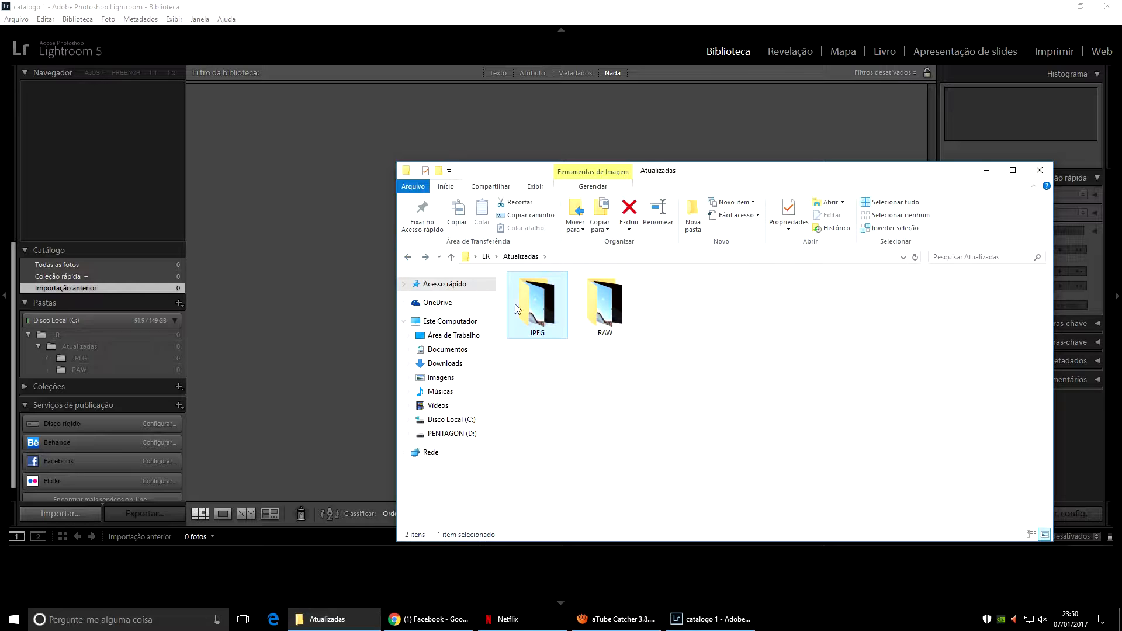
View the JPEG 1 photo from the JPEG folder in Windows Photo Viewer and close it
double_click(547, 325)
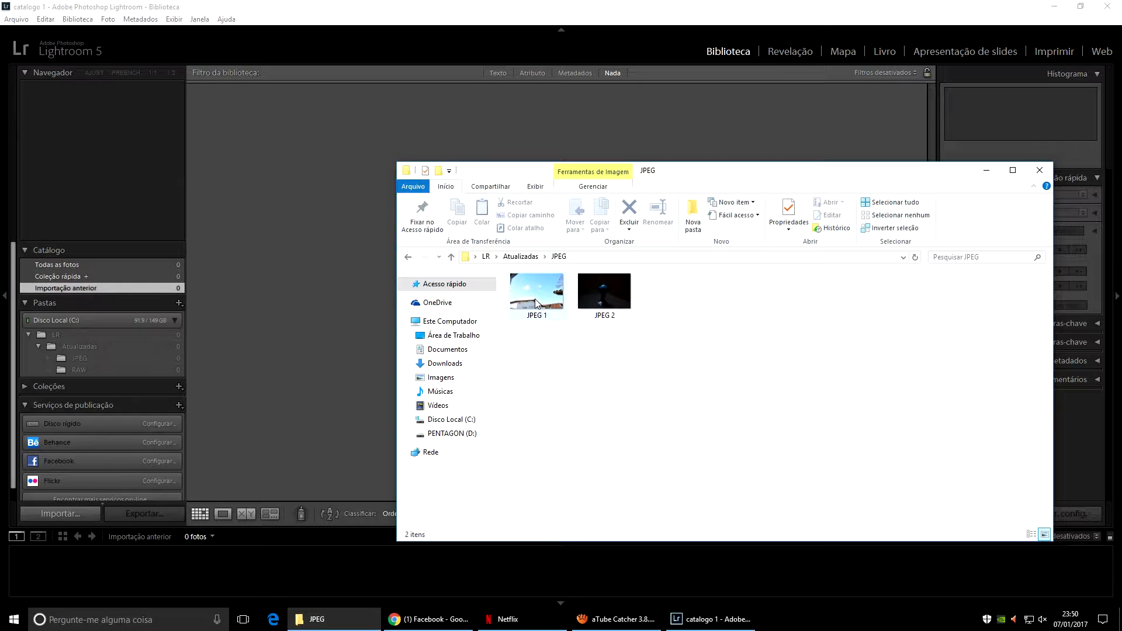
double_click(537, 302)
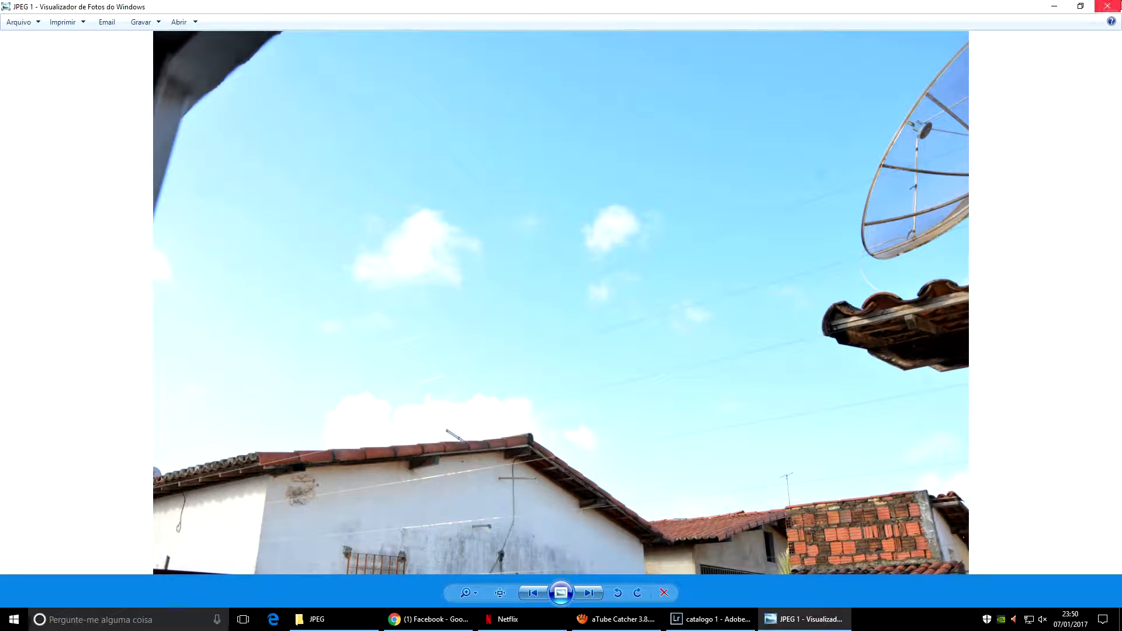
click(1108, 7)
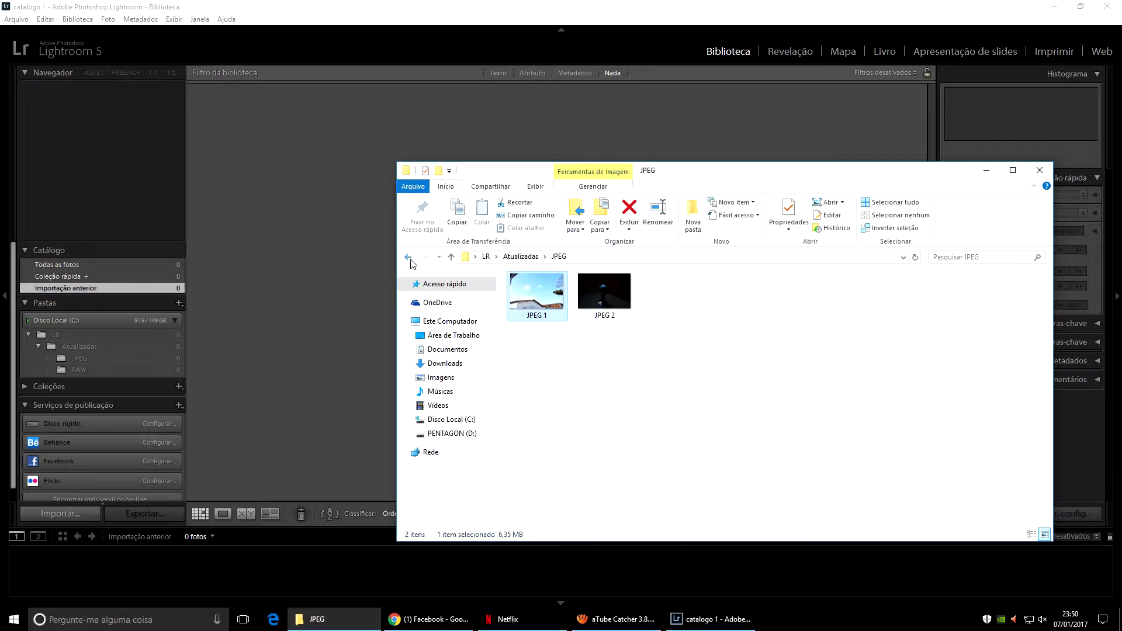
View the RAW 1 photo from the RAW folder in Windows Photo Viewer and close it
click(409, 258)
double_click(604, 298)
click(549, 294)
double_click(548, 293)
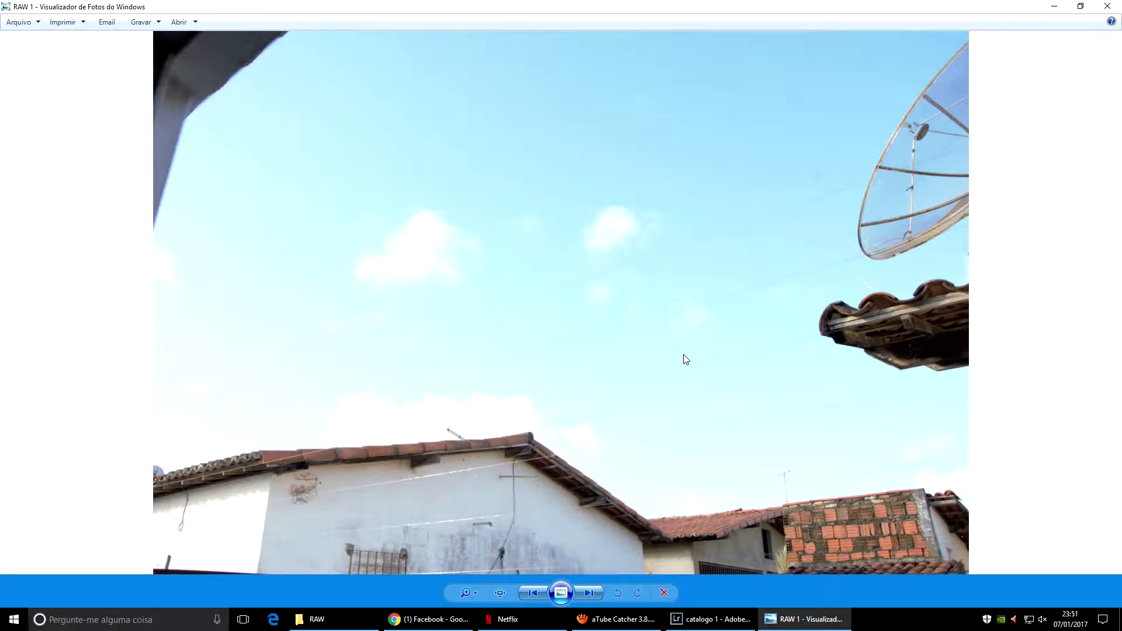
click(1108, 6)
click(643, 355)
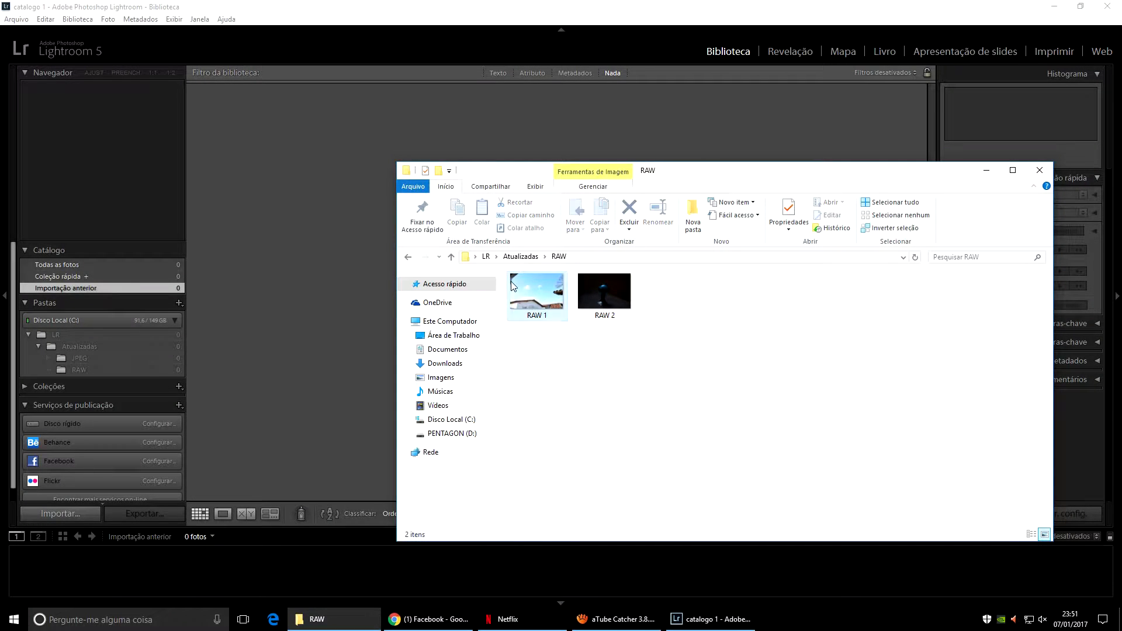
Import JPEG 1 and JPEG 2 from the JPEG folder into the Lightroom catalog, adding them without moving the files
click(409, 257)
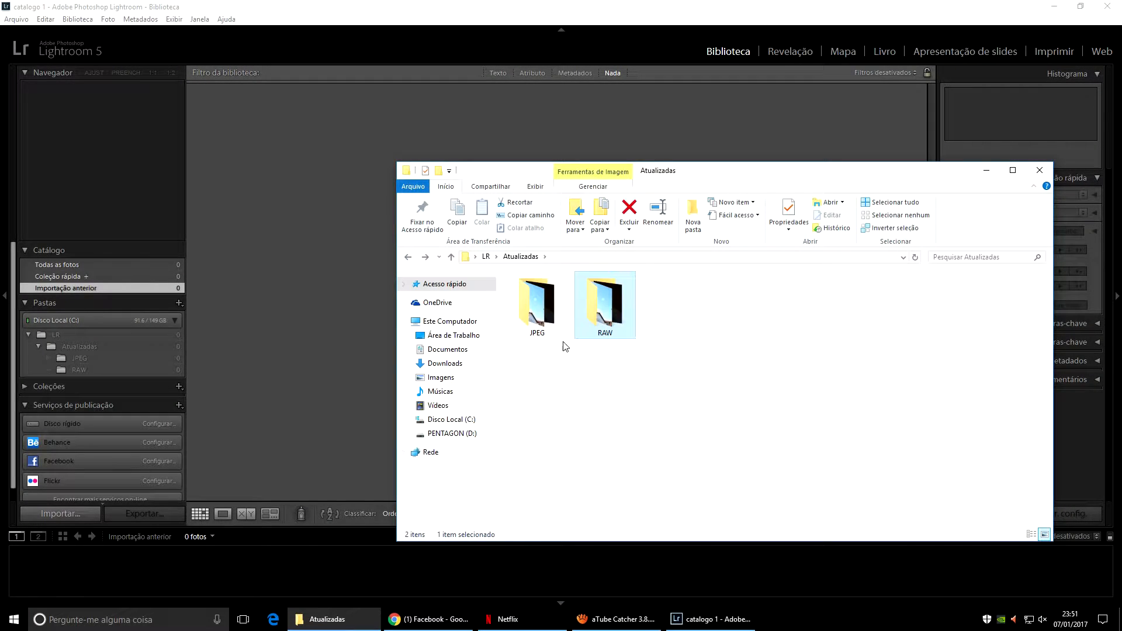
double_click(554, 329)
drag(639, 356, 543, 316)
click(295, 209)
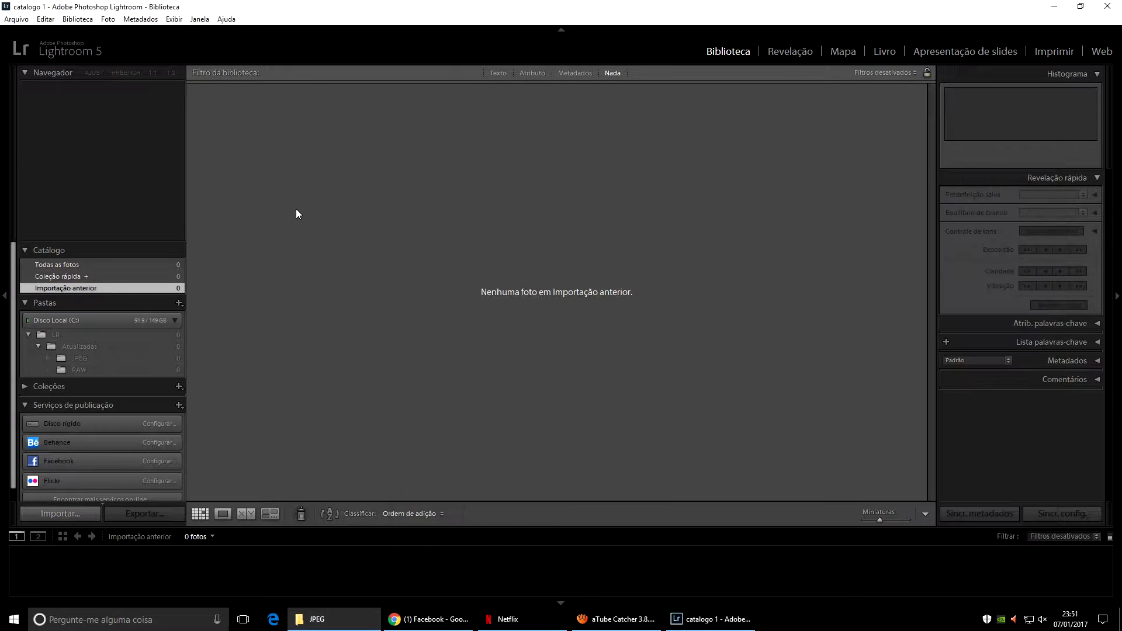
key(ctrl+shift+i)
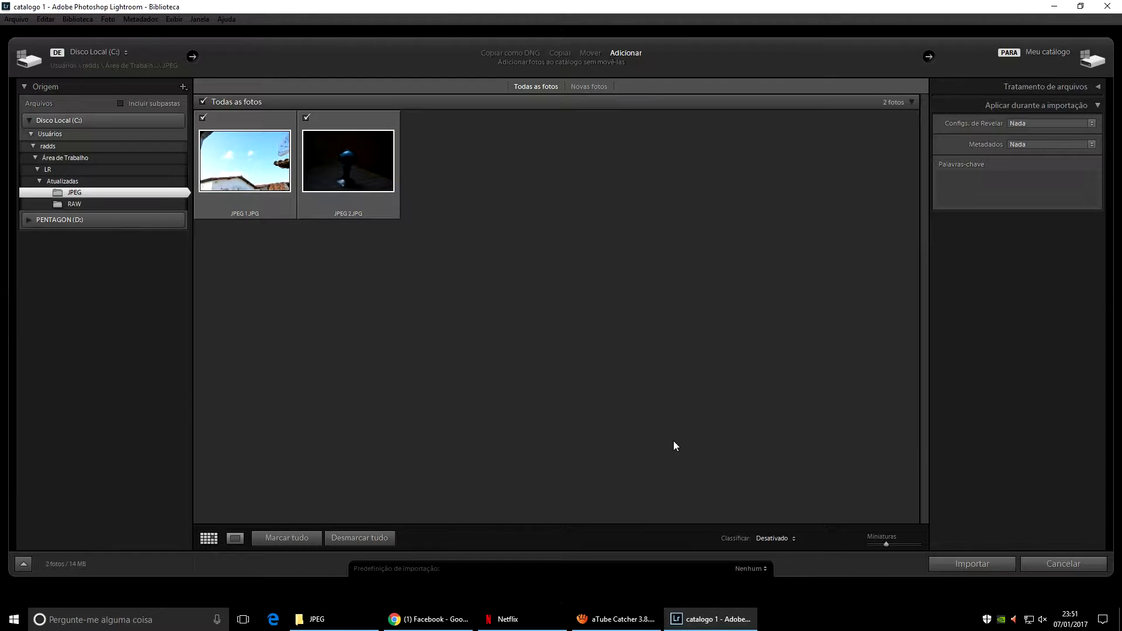
click(977, 563)
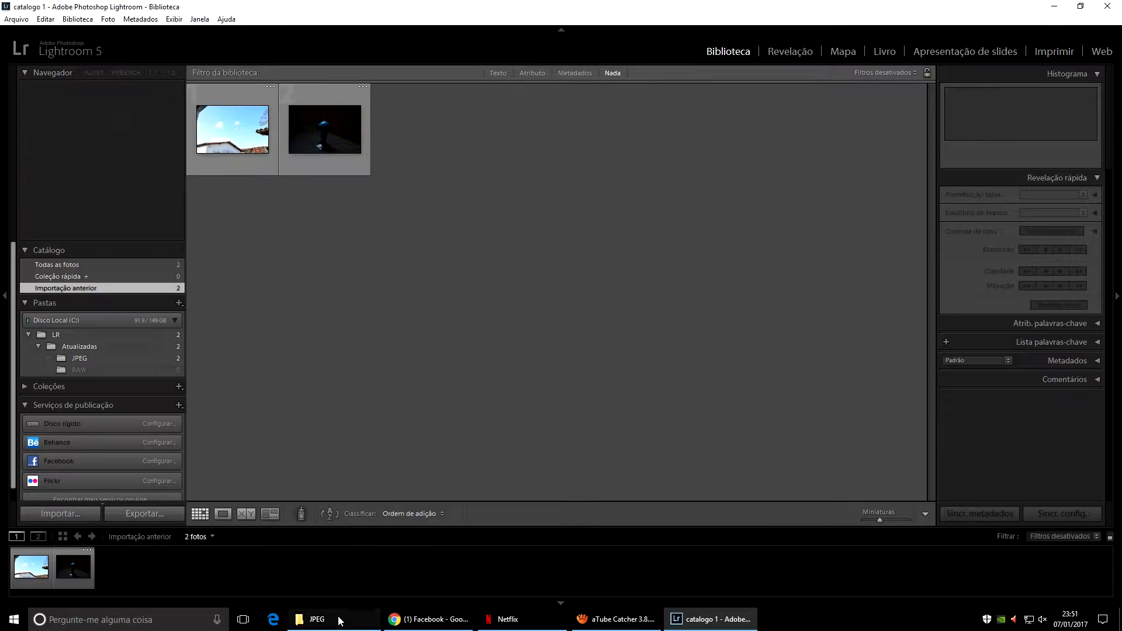
Import RAW 1 and RAW 2 from the RAW folder into the Lightroom catalog, adding them without moving the files
click(307, 619)
click(408, 257)
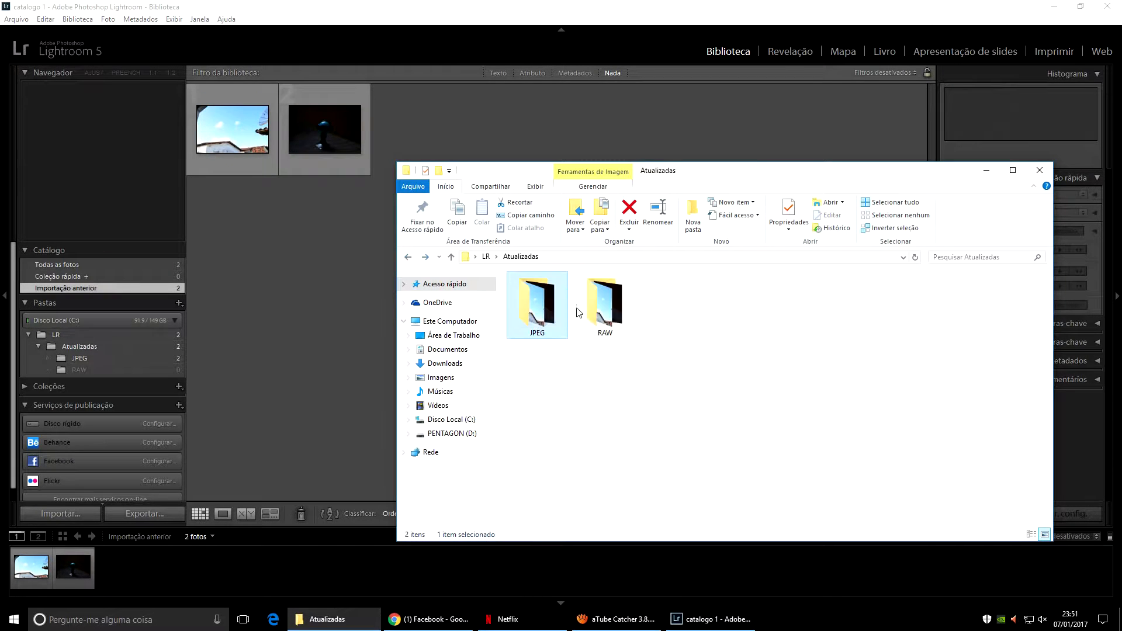
double_click(605, 295)
drag(605, 292, 598, 341)
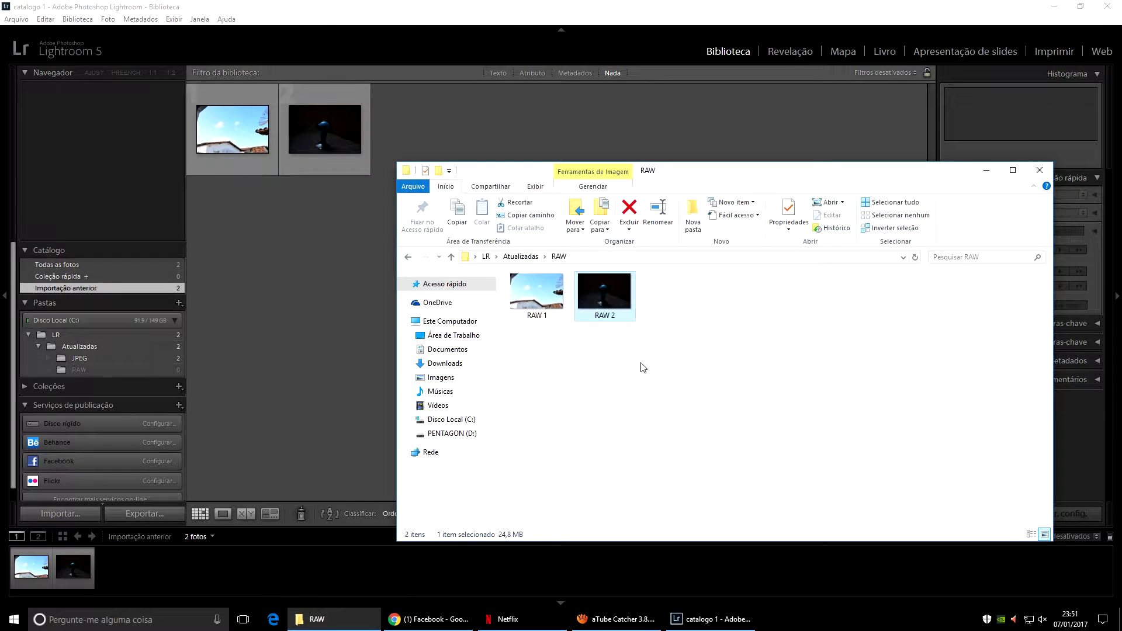
drag(653, 363, 514, 295)
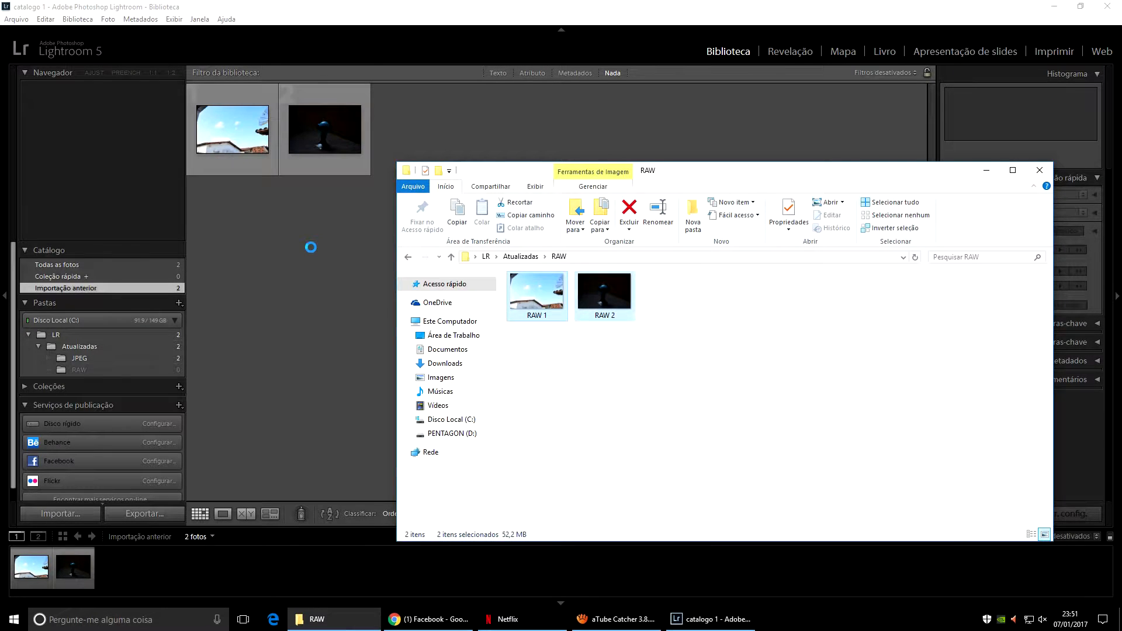
click(310, 248)
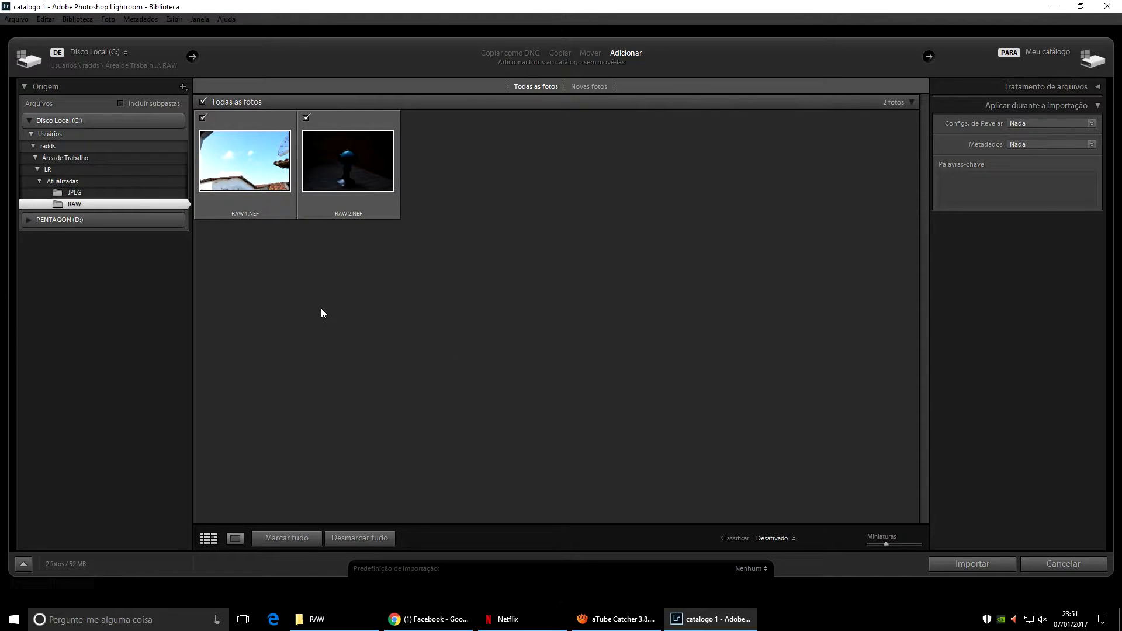
click(974, 563)
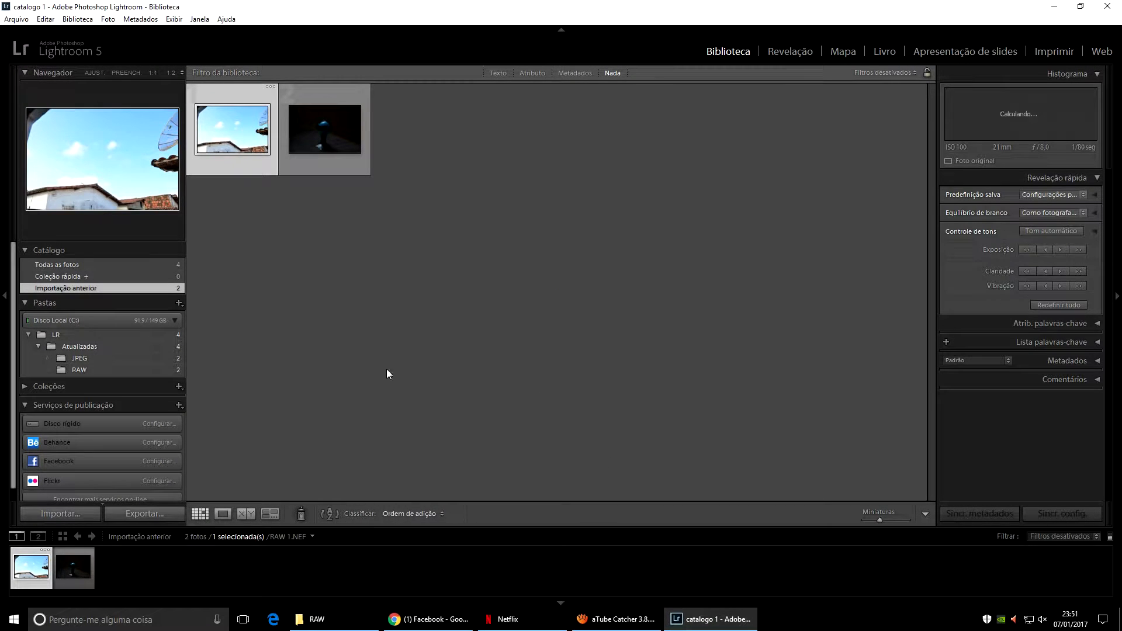
Show all catalog photos and compare JPEG 1.JPG with RAW 1.NEF side by side, examining the roof and sky at 1:1
click(158, 263)
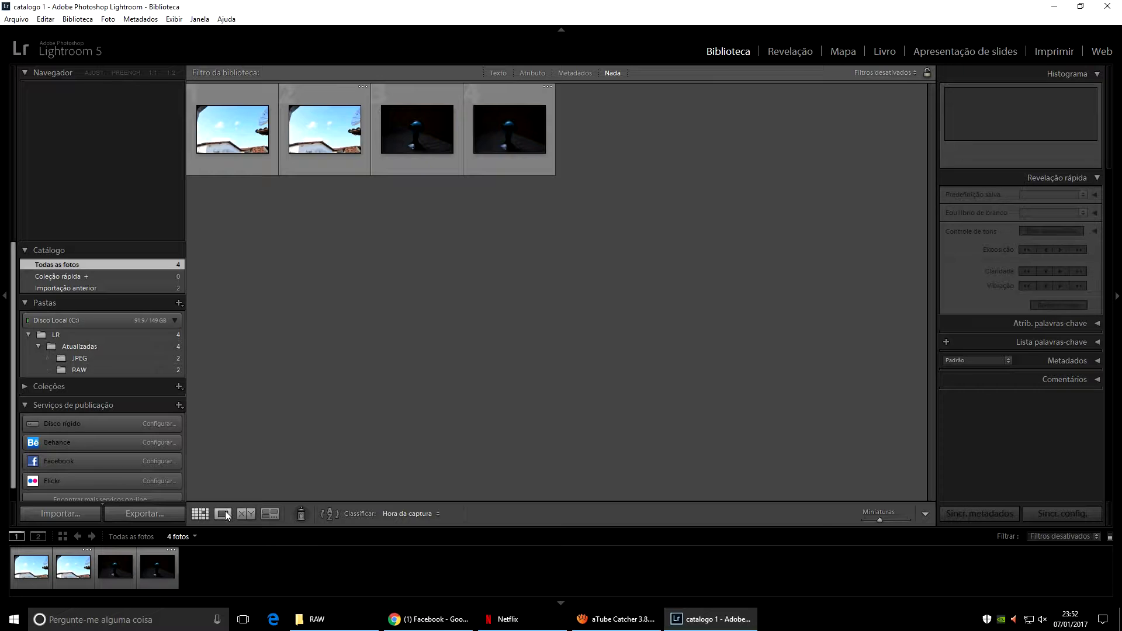
click(245, 512)
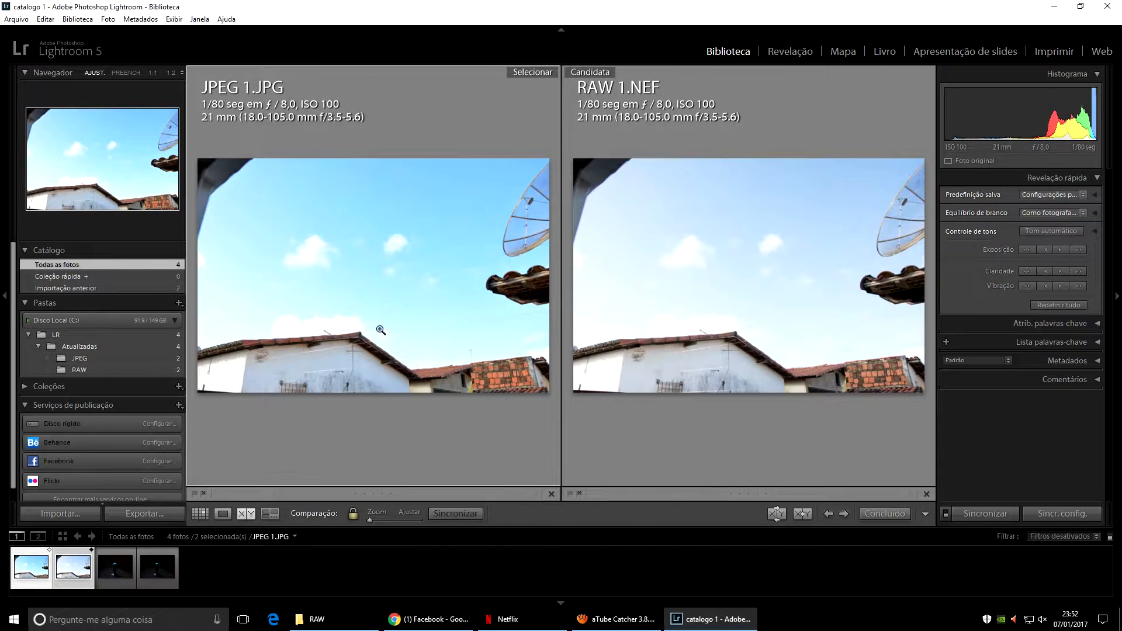
click(305, 346)
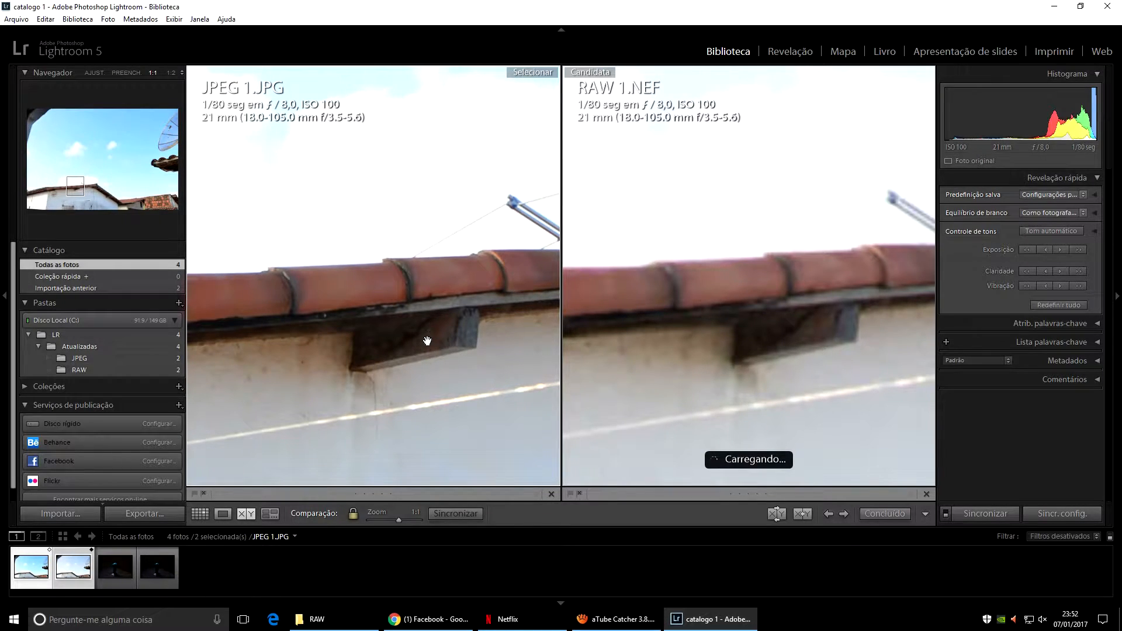
drag(448, 287, 378, 414)
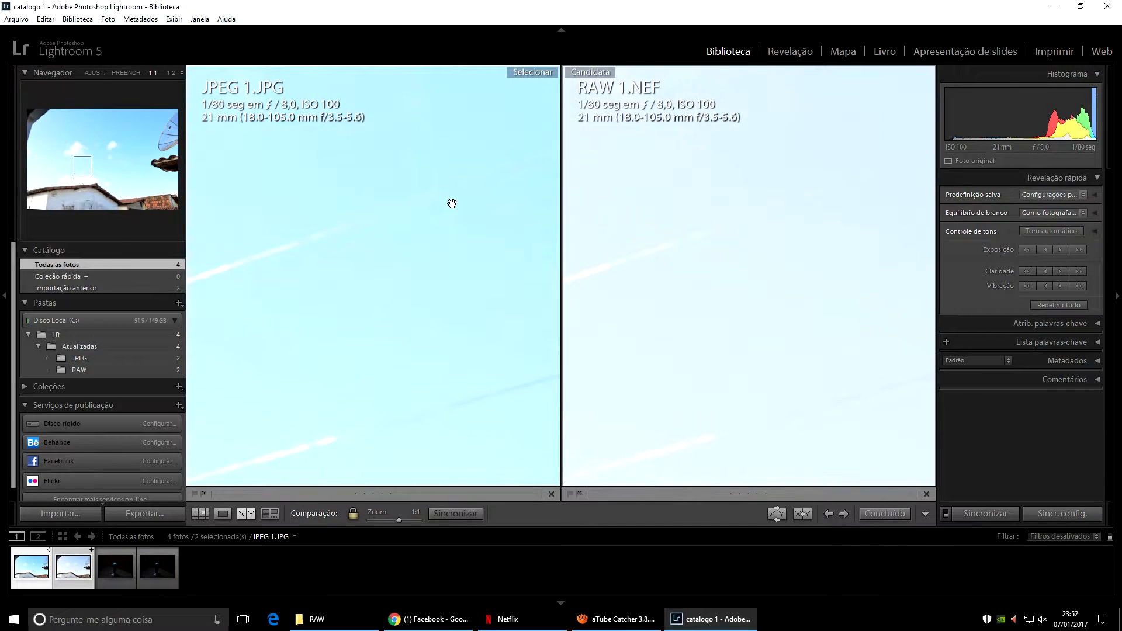
click(406, 253)
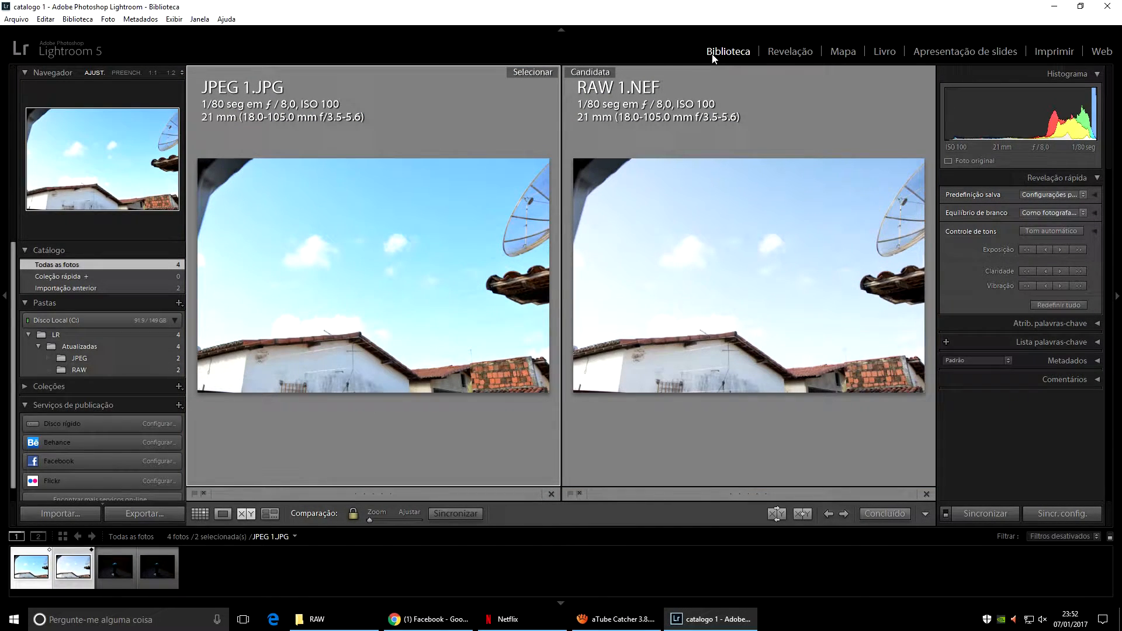
click(205, 514)
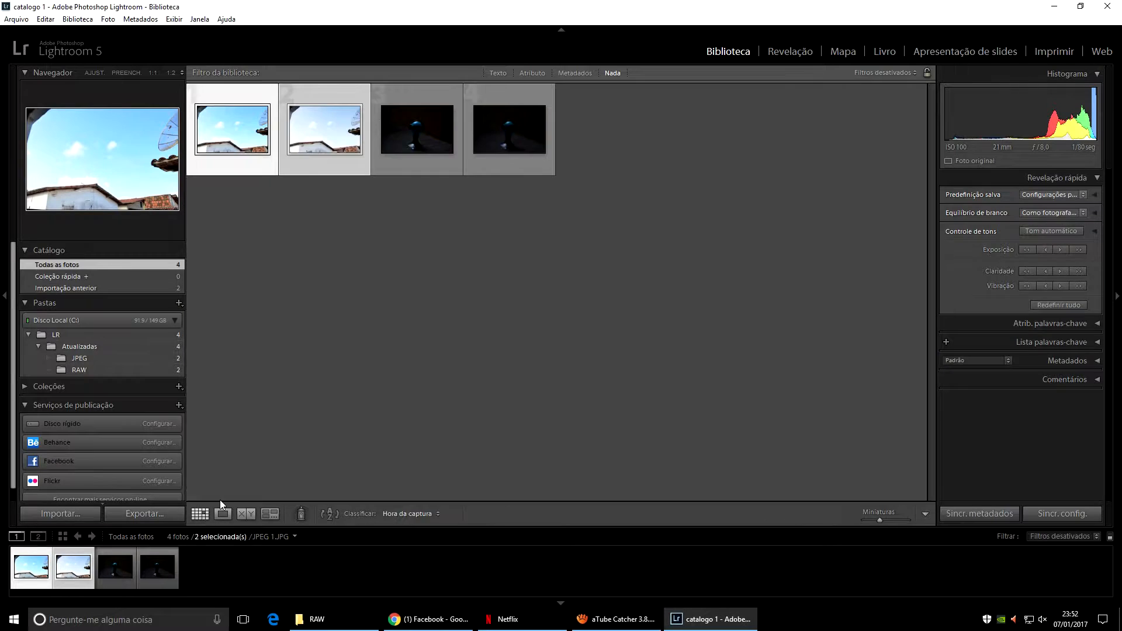
click(364, 249)
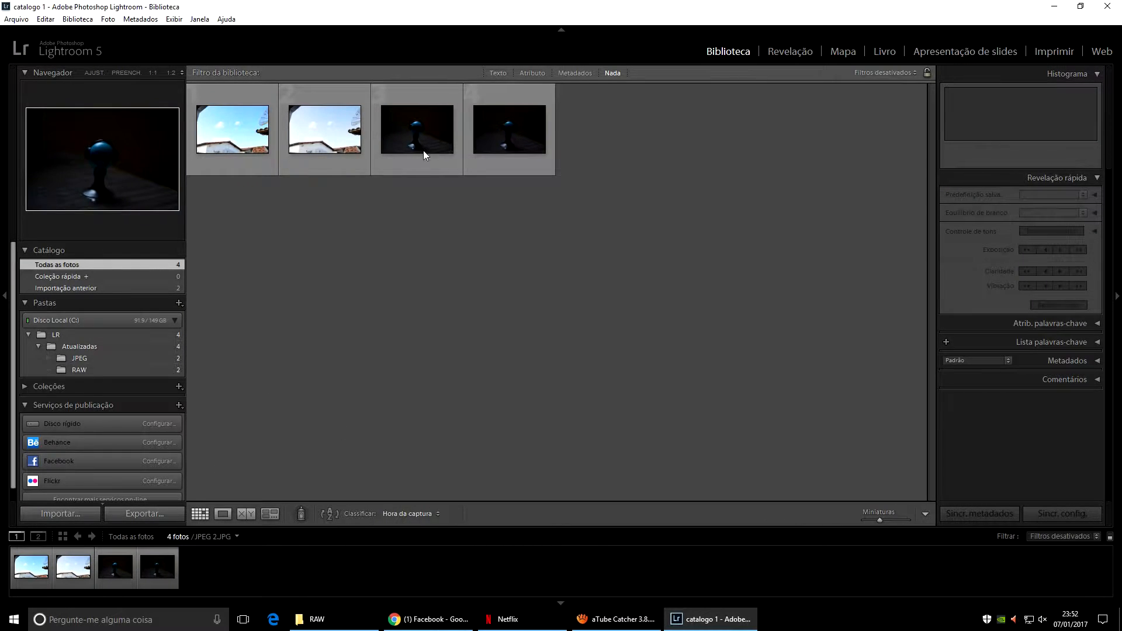
Set up a side-by-side comparison with RAW 2.NEF as the select photo and JPEG 2.JPG as the candidate
click(252, 515)
click(124, 579)
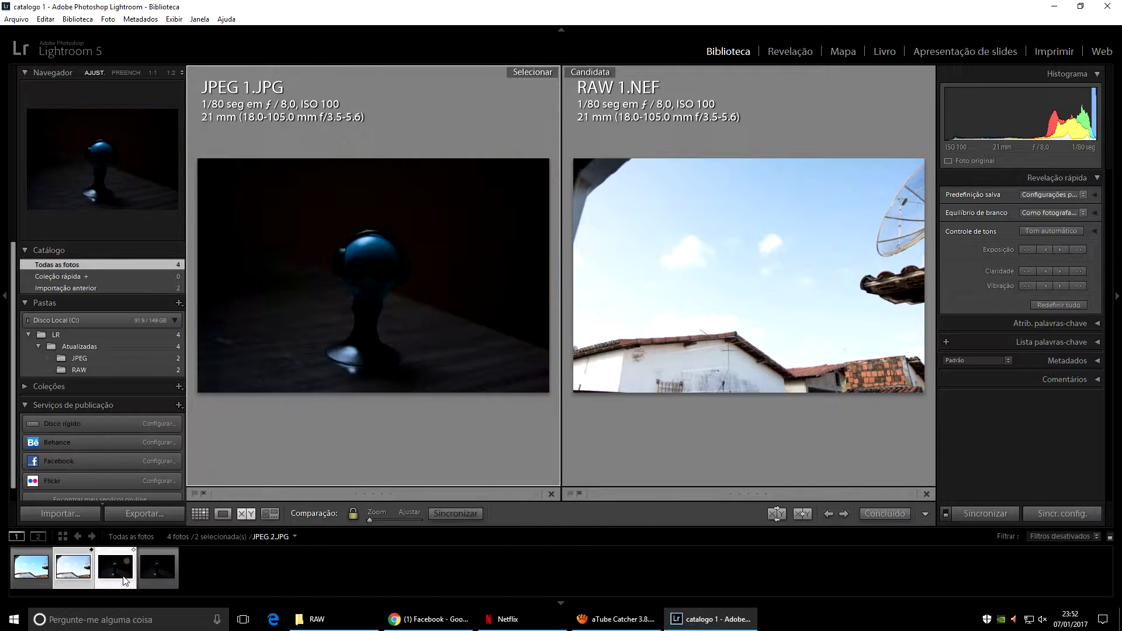
click(156, 568)
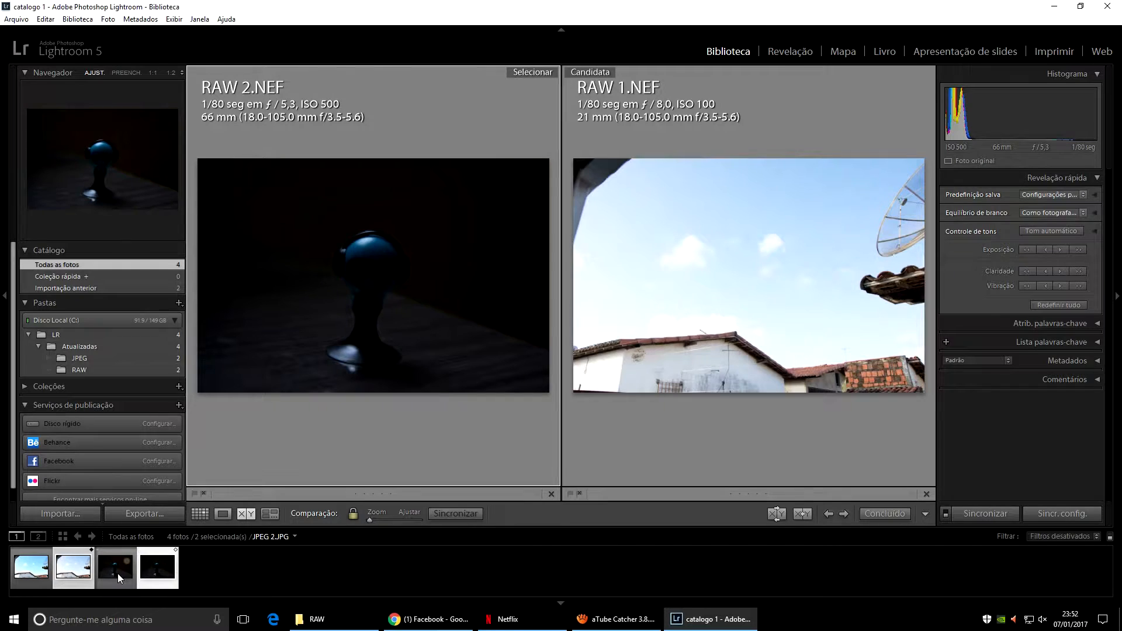
click(97, 575)
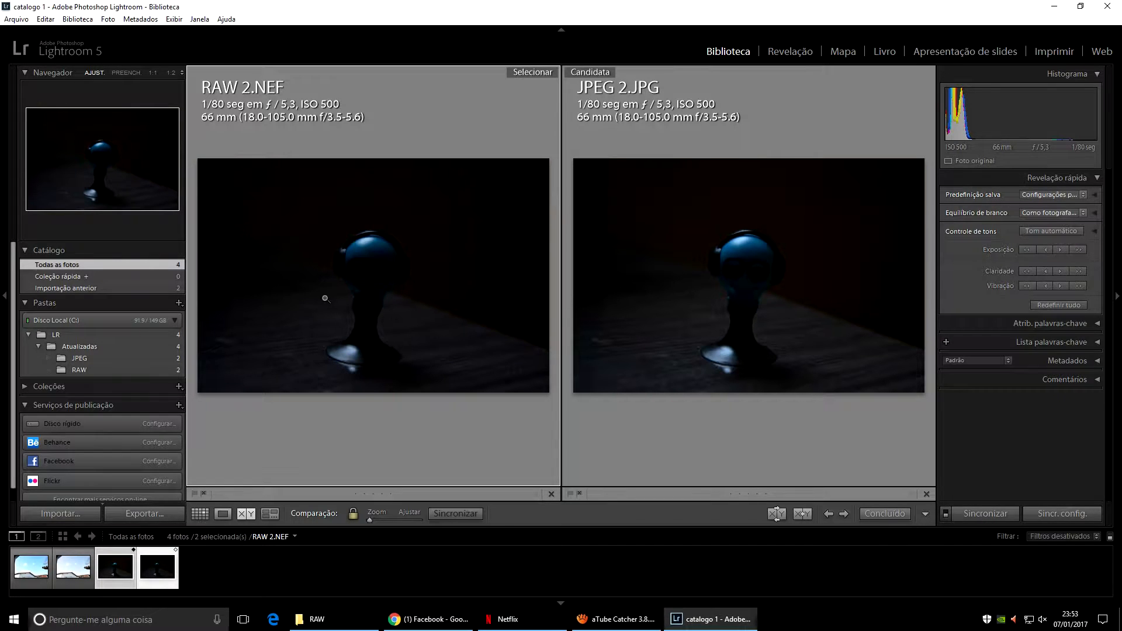
Examine the dark surface around the object's base at 1:1 in both photos, and return to the grid with nothing selected
click(319, 342)
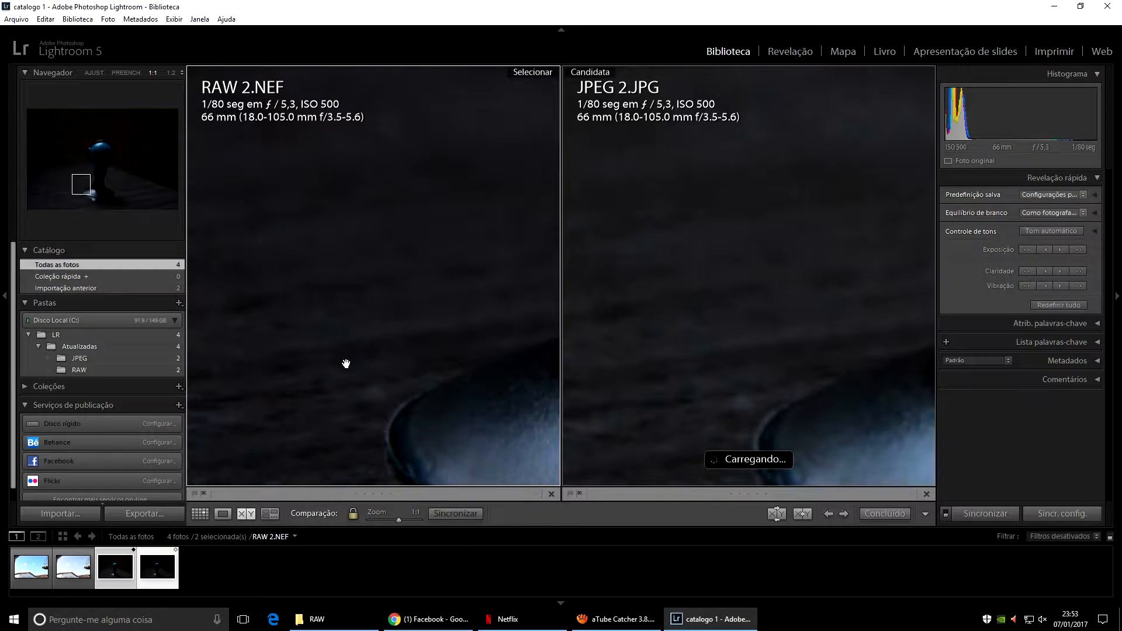
drag(352, 370, 380, 299)
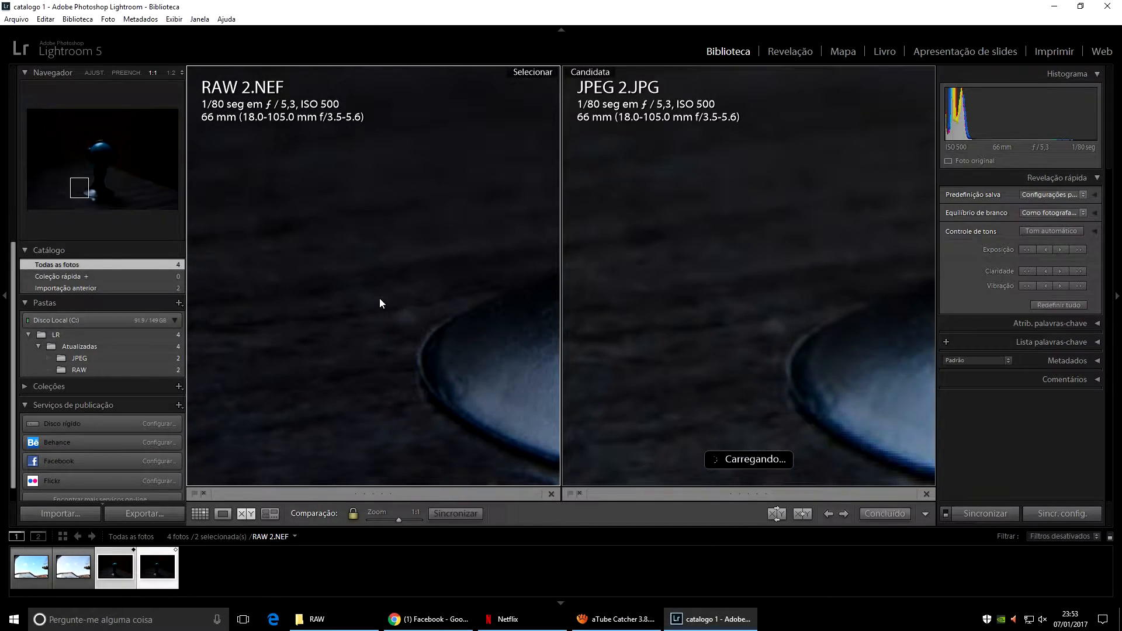
drag(345, 350, 464, 300)
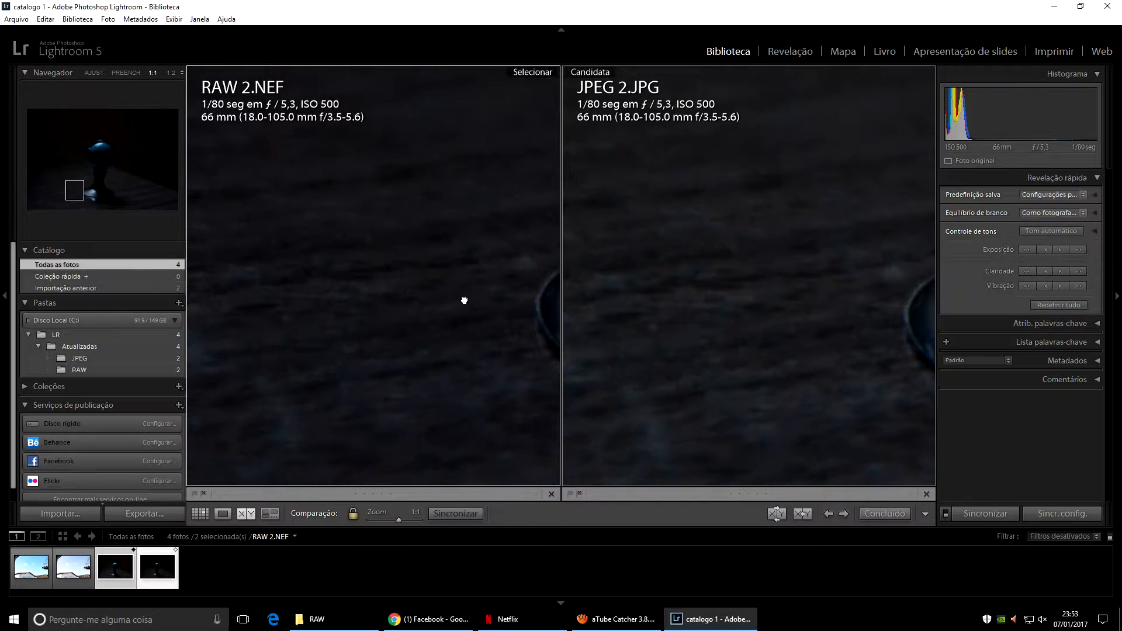
drag(363, 356, 411, 346)
click(377, 326)
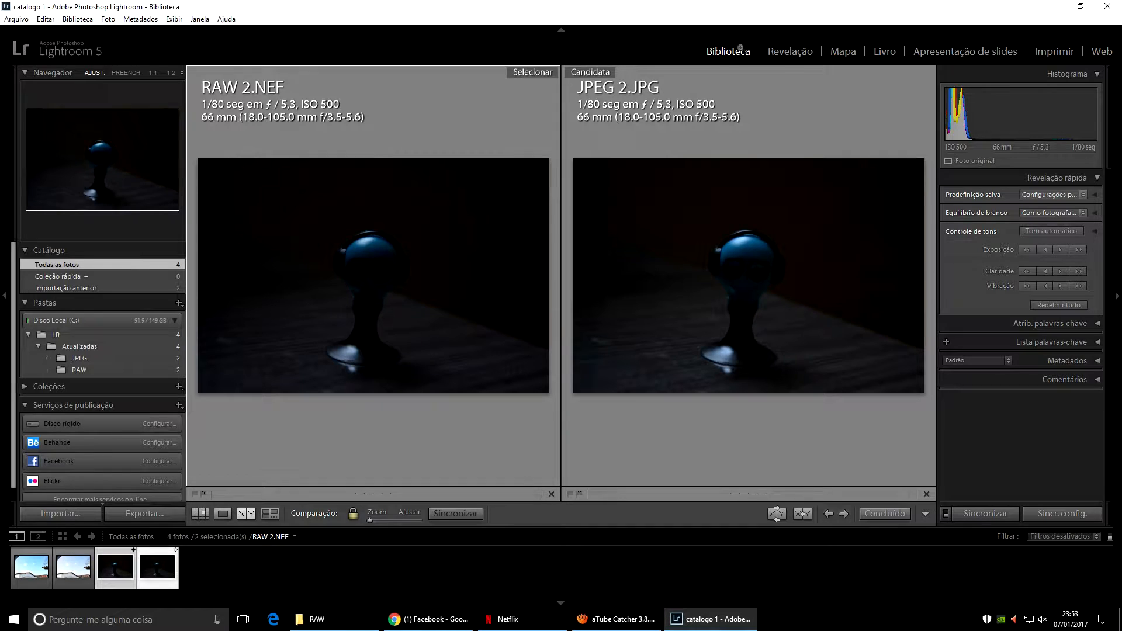
click(205, 514)
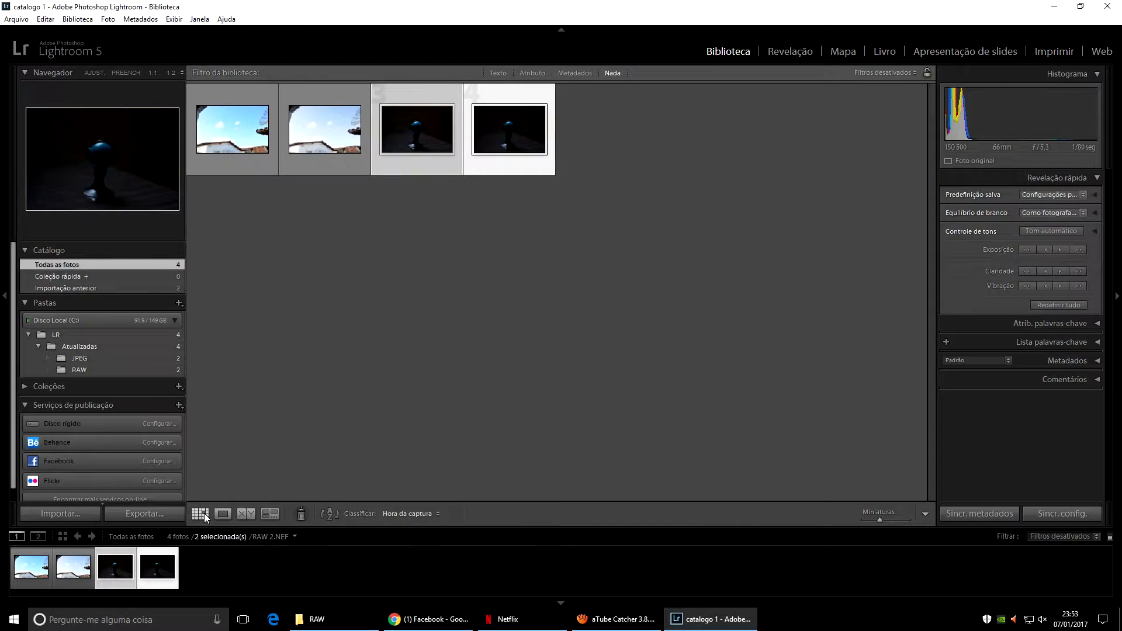
click(515, 254)
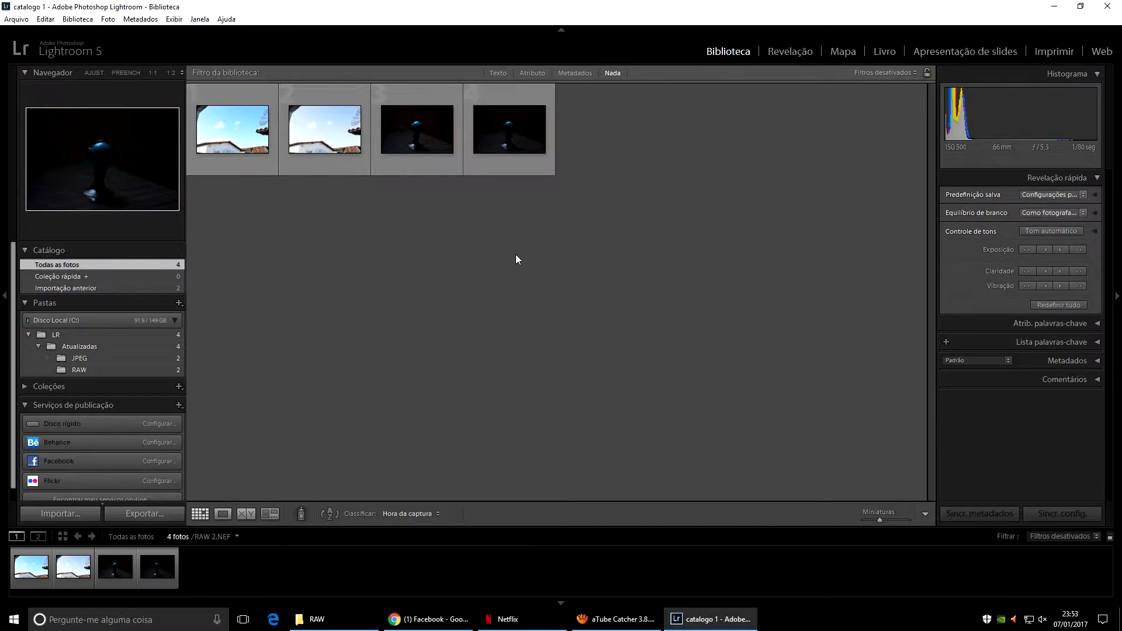
Open JPEG 2.JPG in the Develop module and set its exposure to +2,00
click(793, 53)
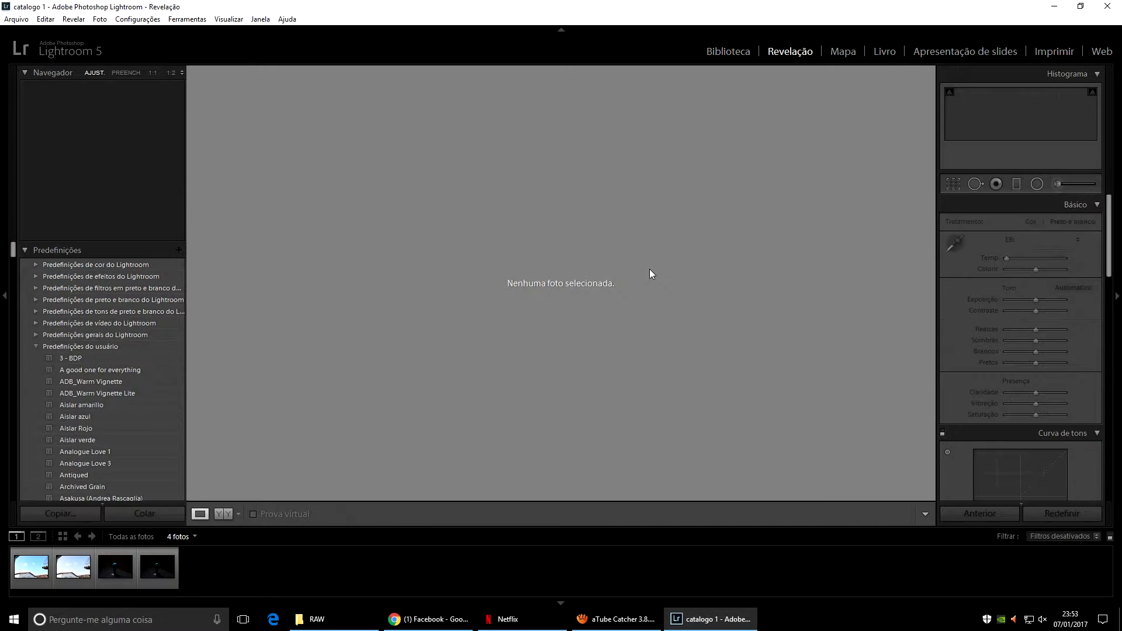
click(118, 574)
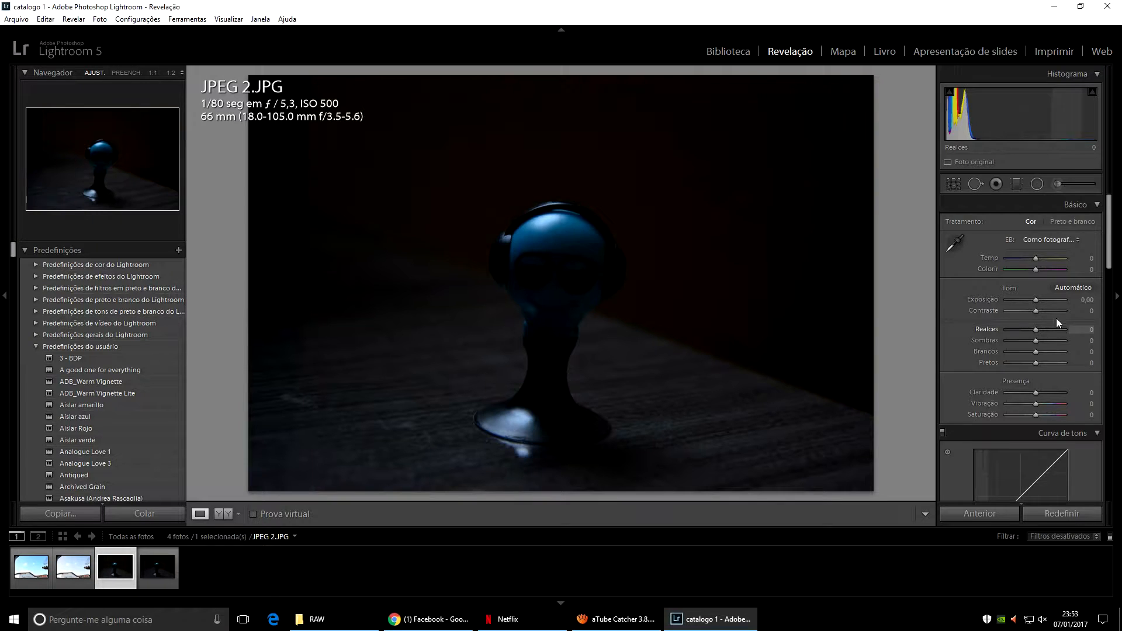
drag(1036, 300, 1047, 303)
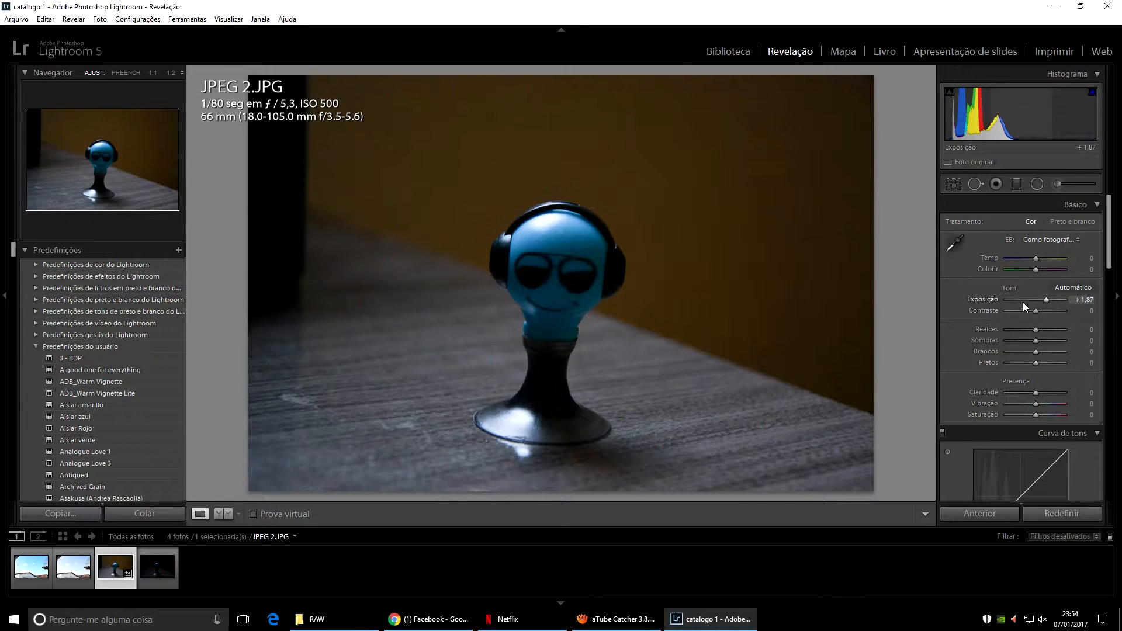
click(1082, 299)
text(2)
key(Return)
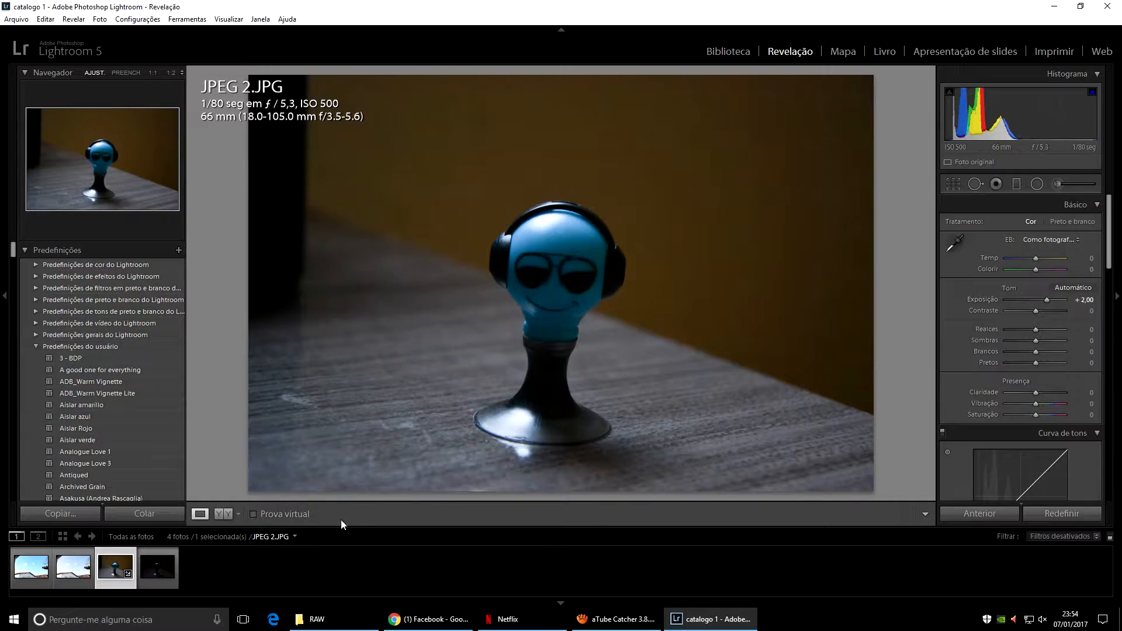
Set the exposure of RAW 2.NEF to +2,00
click(156, 568)
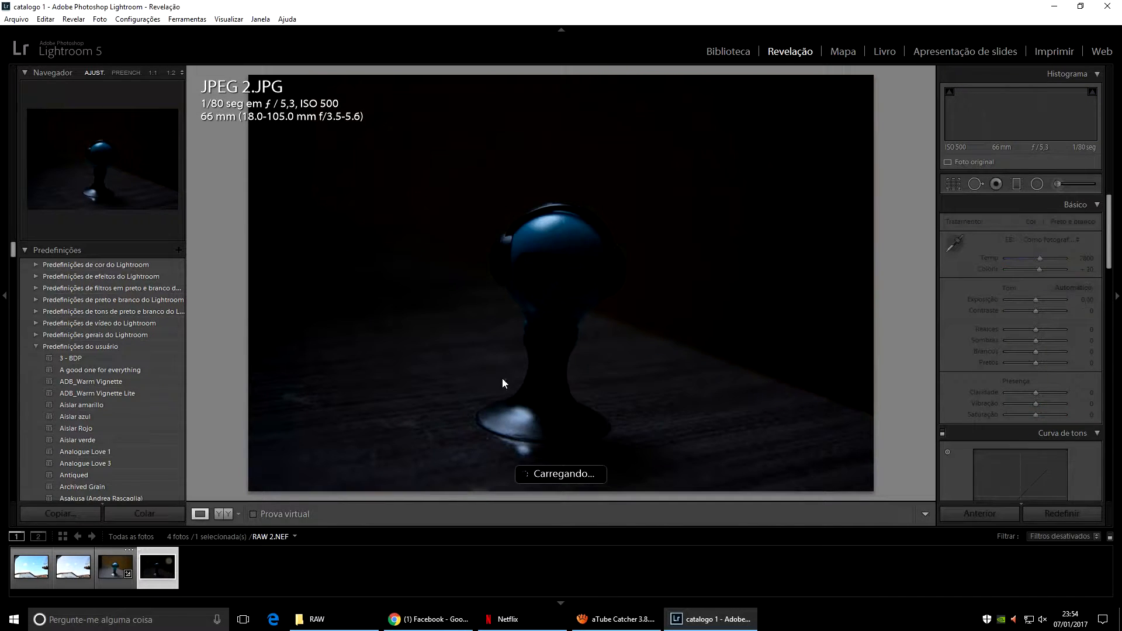
click(1081, 298)
text(2)
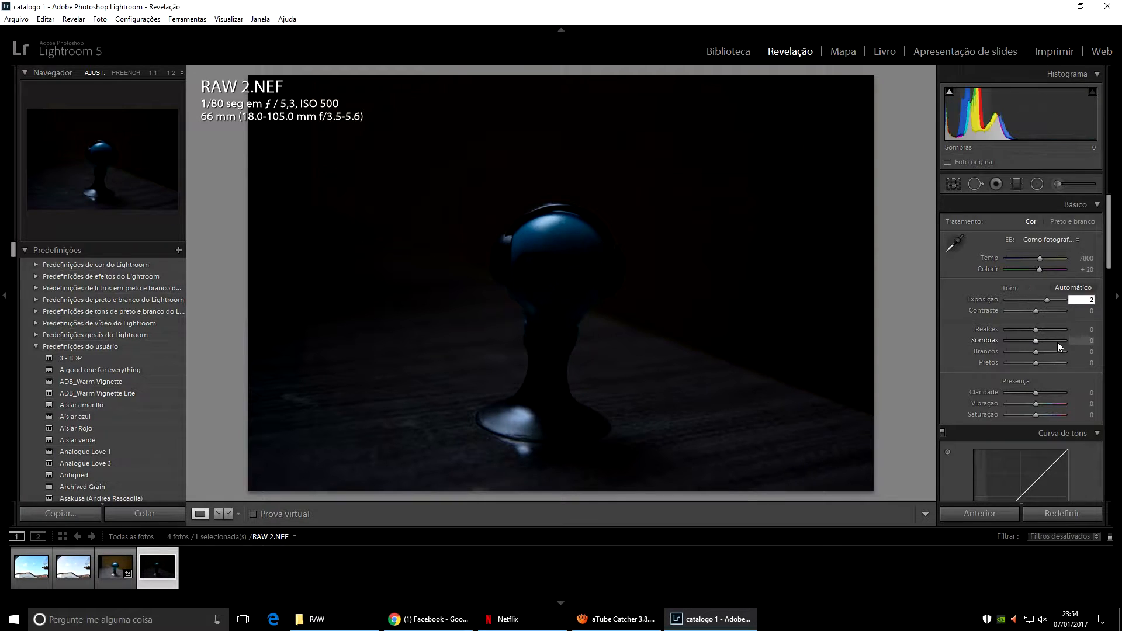
key(Return)
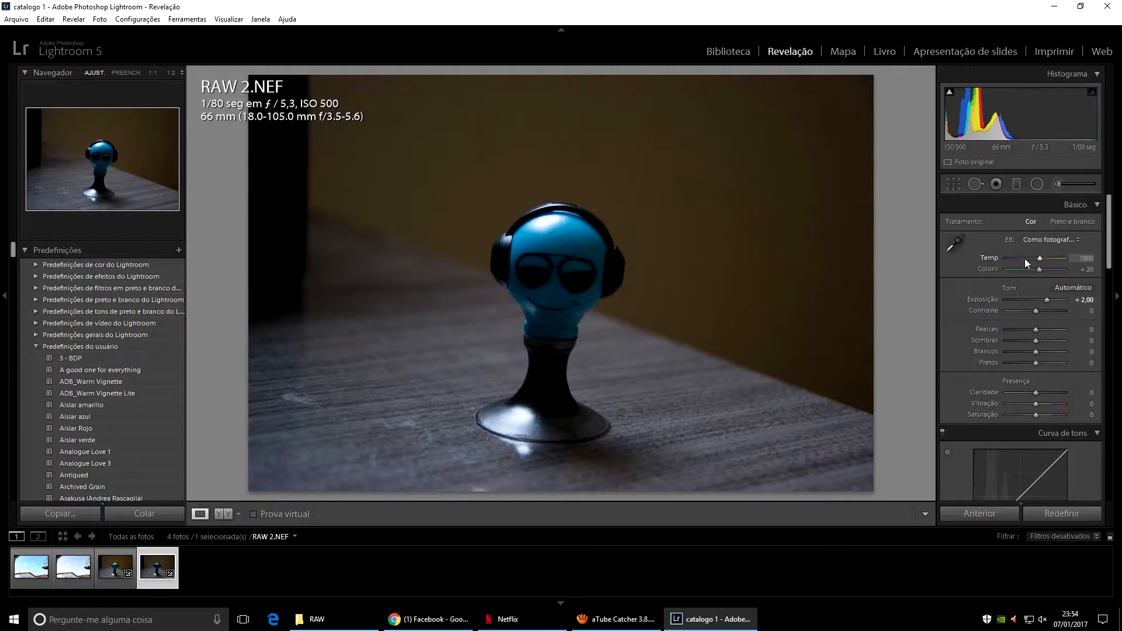
Try warmer and cooler white balance temperatures on RAW 2.NEF, undo the last change, and leave the temperature at 7556
mouse_move(1040, 259)
mouse_down()
mouse_move(1030, 261)
mouse_move(1045, 259)
mouse_up()
click(1041, 260)
drag(1042, 261, 1046, 260)
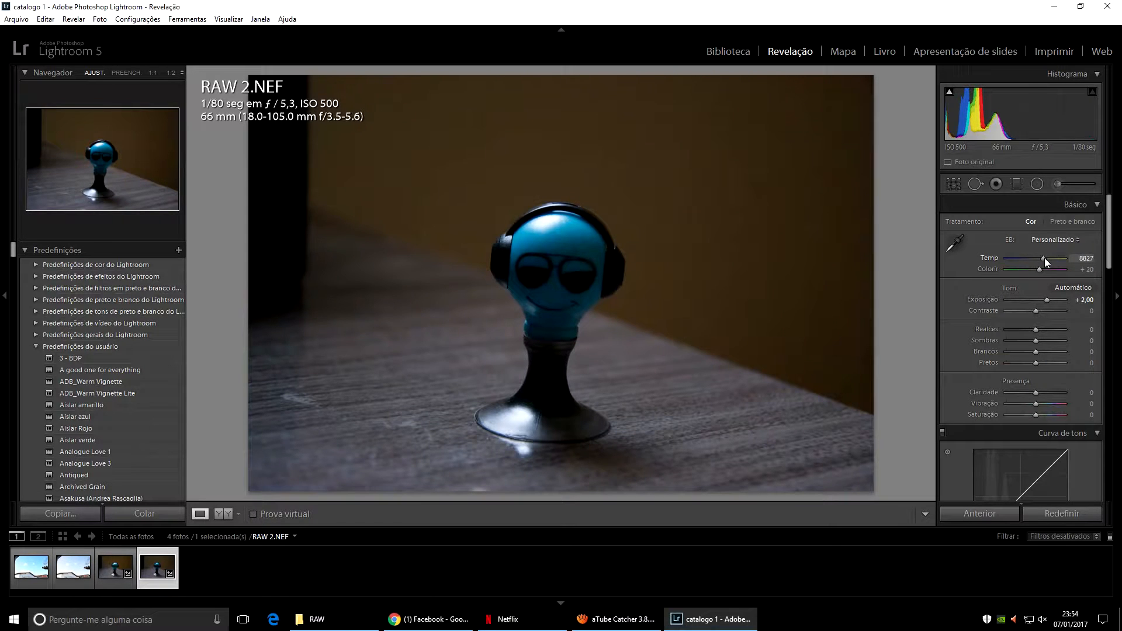
drag(1047, 258, 1037, 261)
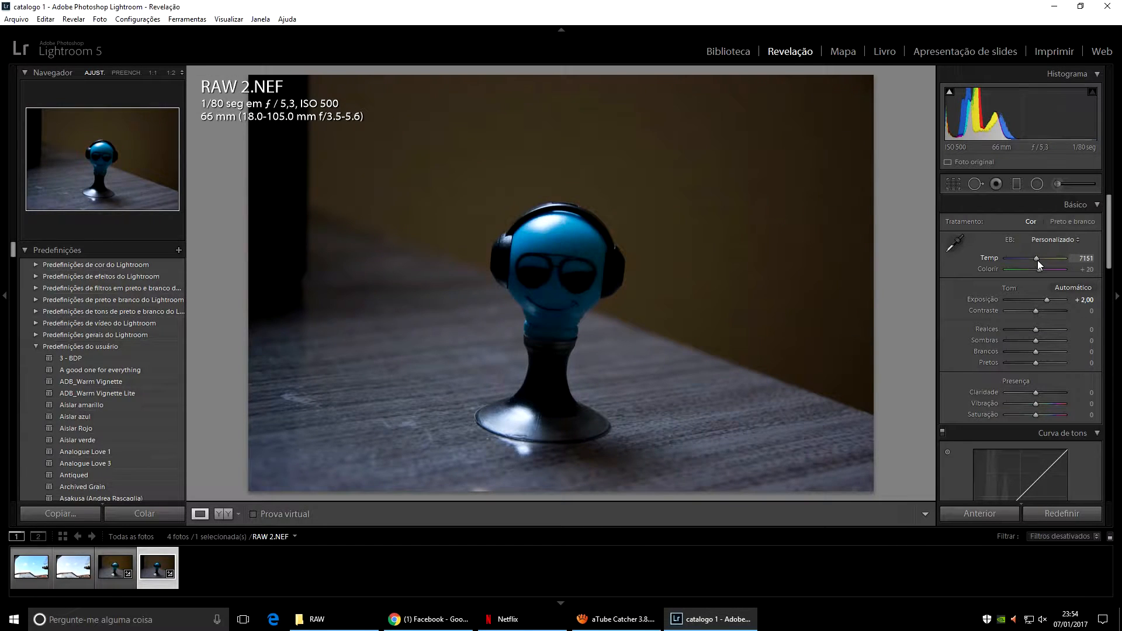
key(ctrl+z)
Alternate between JPEG 2.JPG and RAW 2.NEF, and set them up side by side in the Library with RAW 2.NEF as the select photo
click(115, 566)
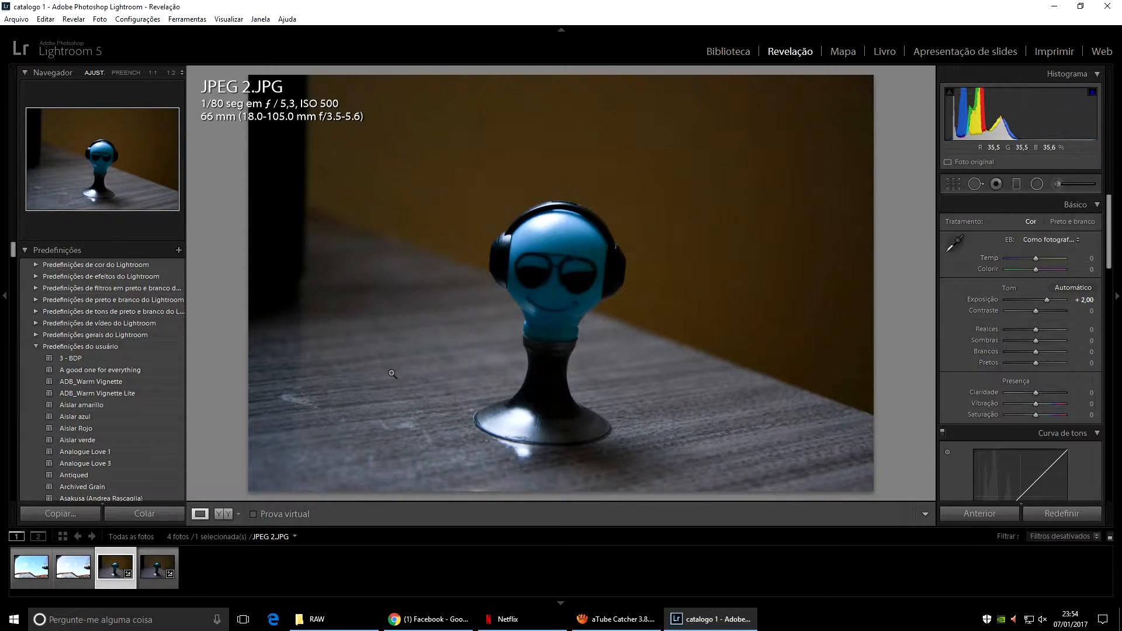
click(154, 568)
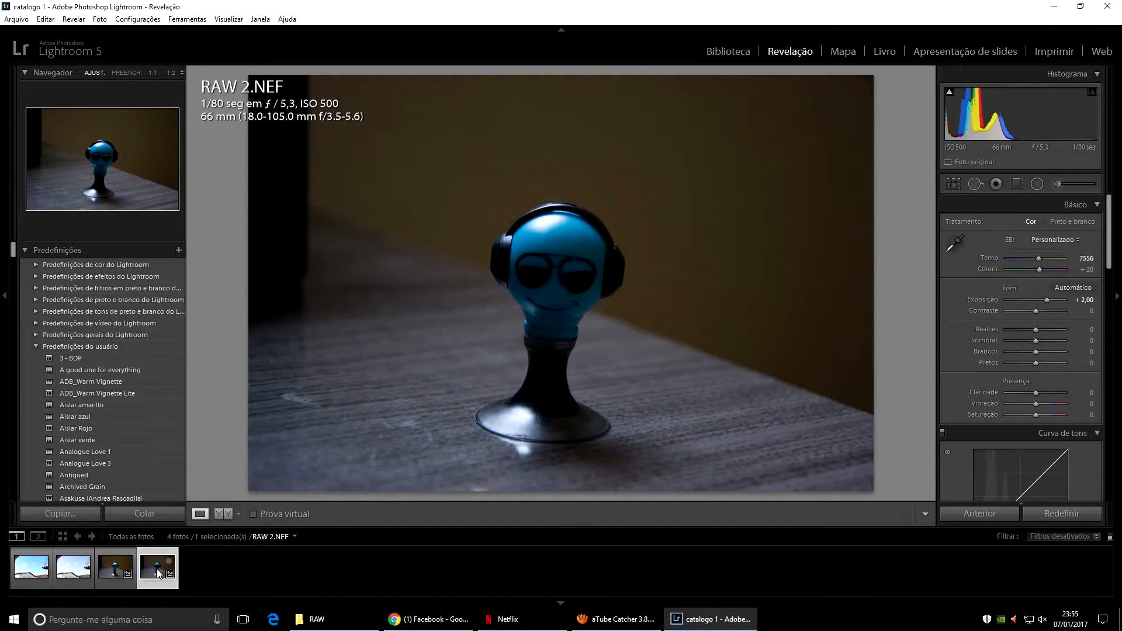
key(Left)
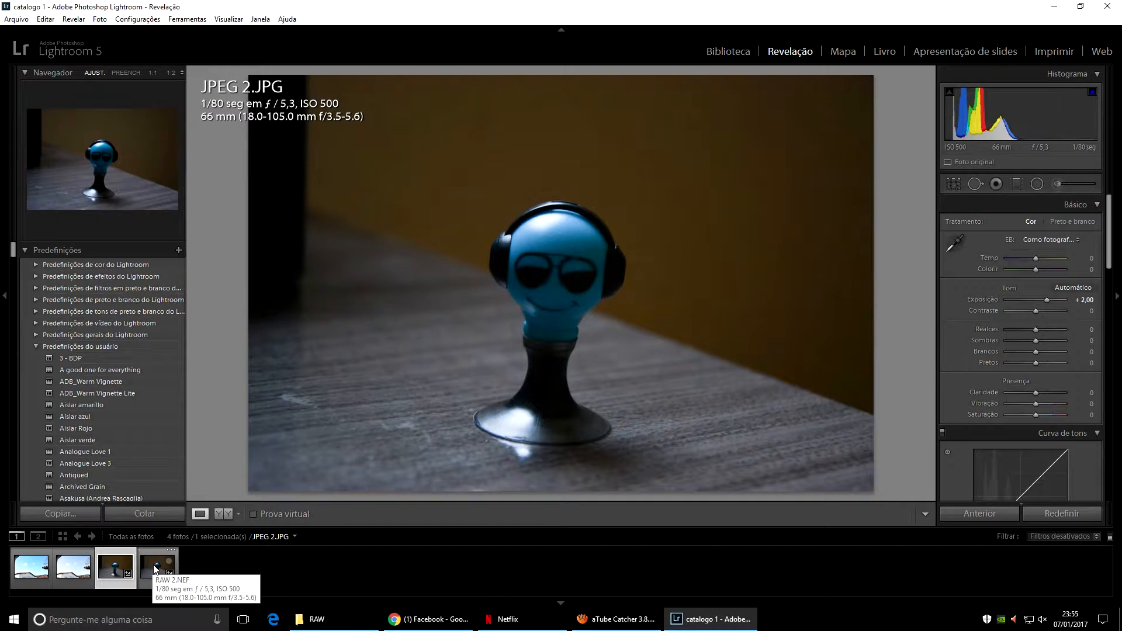
click(155, 570)
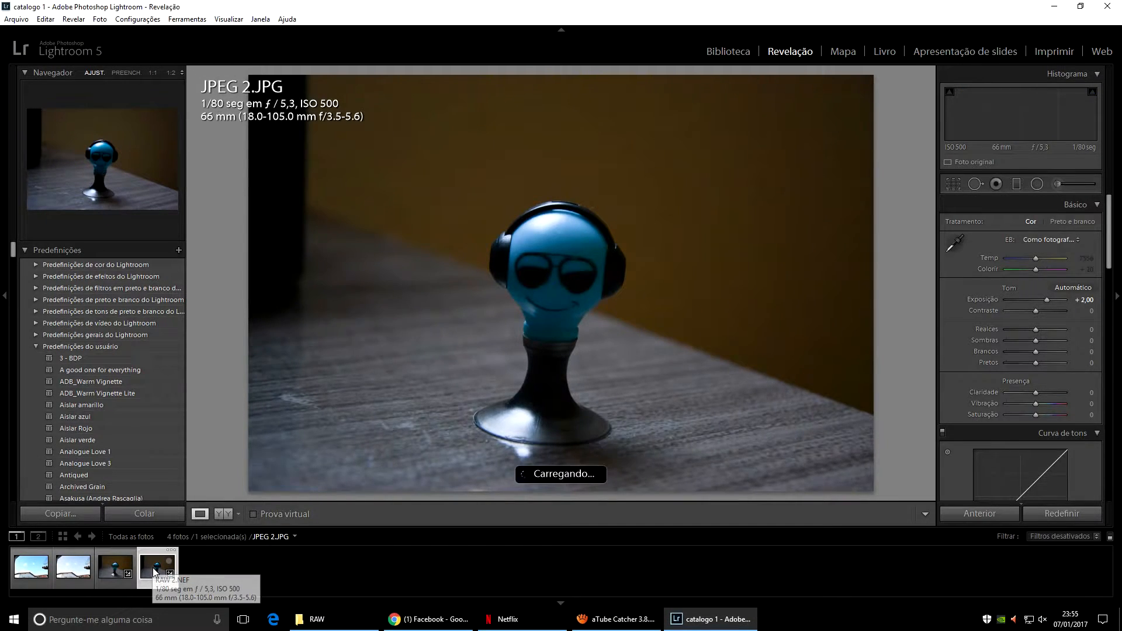
click(729, 52)
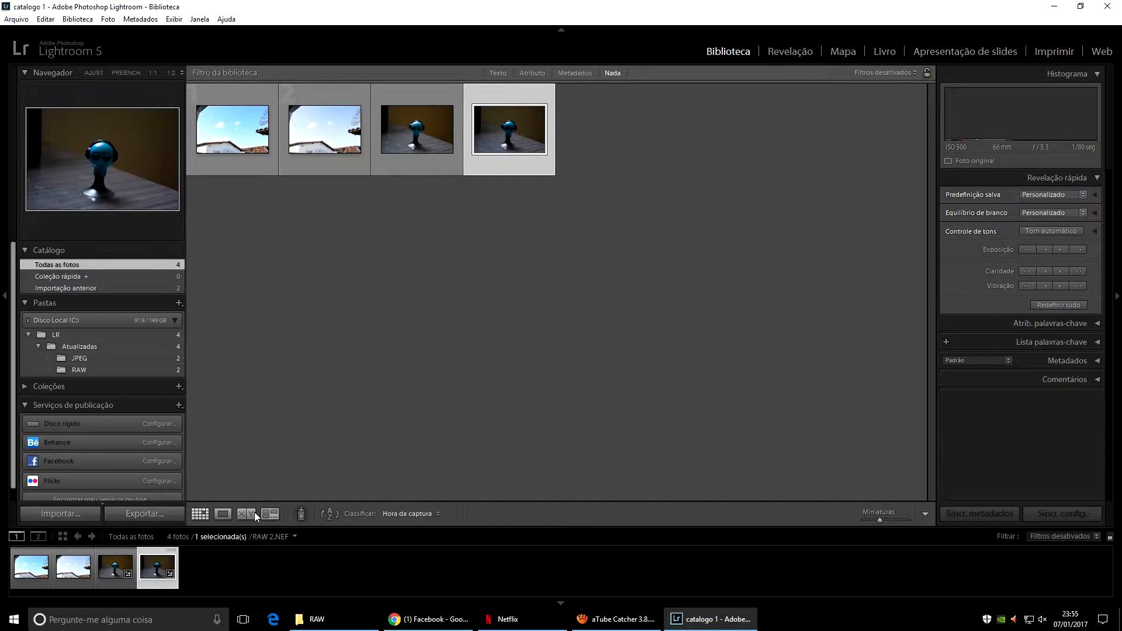
click(252, 514)
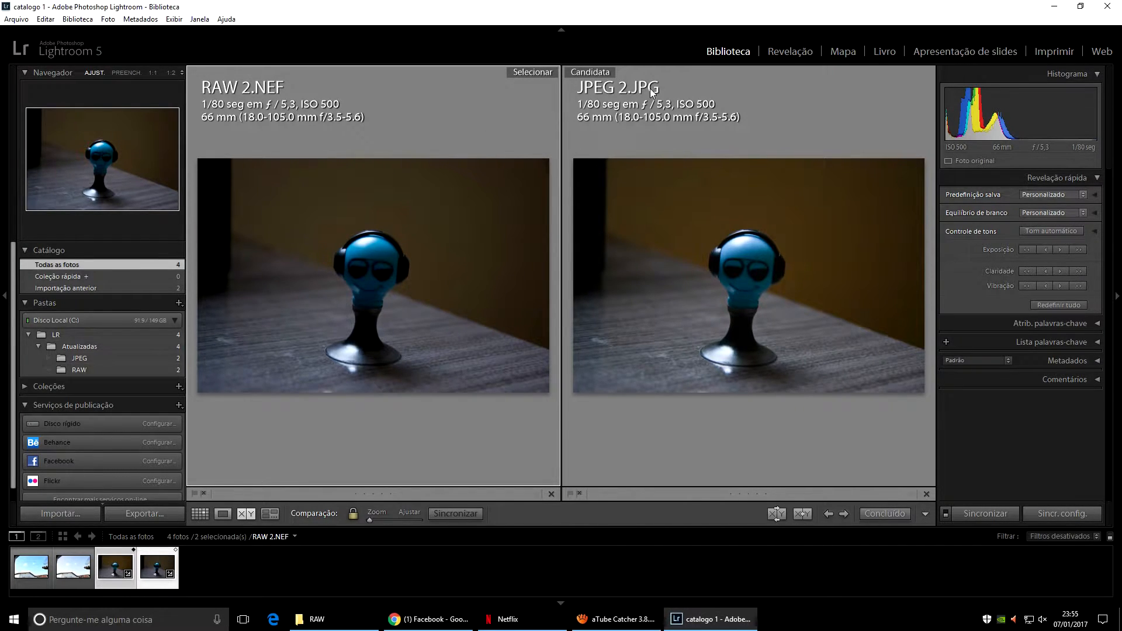
Raise the exposure of RAW 2.NEF to +2,48 and return to the side-by-side comparison
click(780, 57)
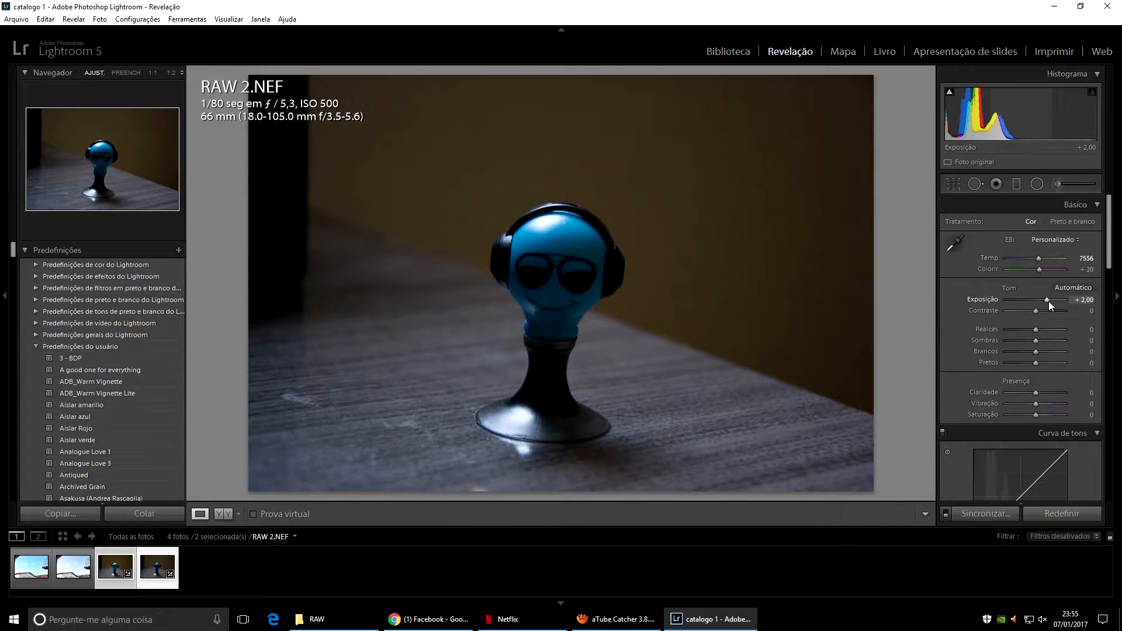
drag(1049, 301, 1051, 300)
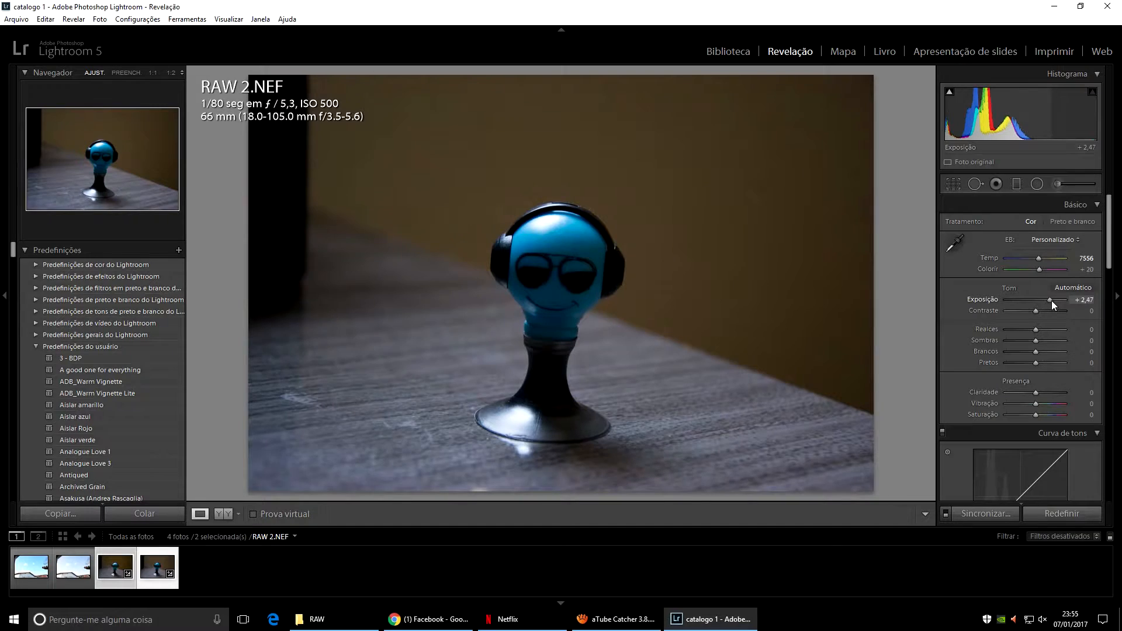
drag(1051, 300, 1052, 301)
click(725, 53)
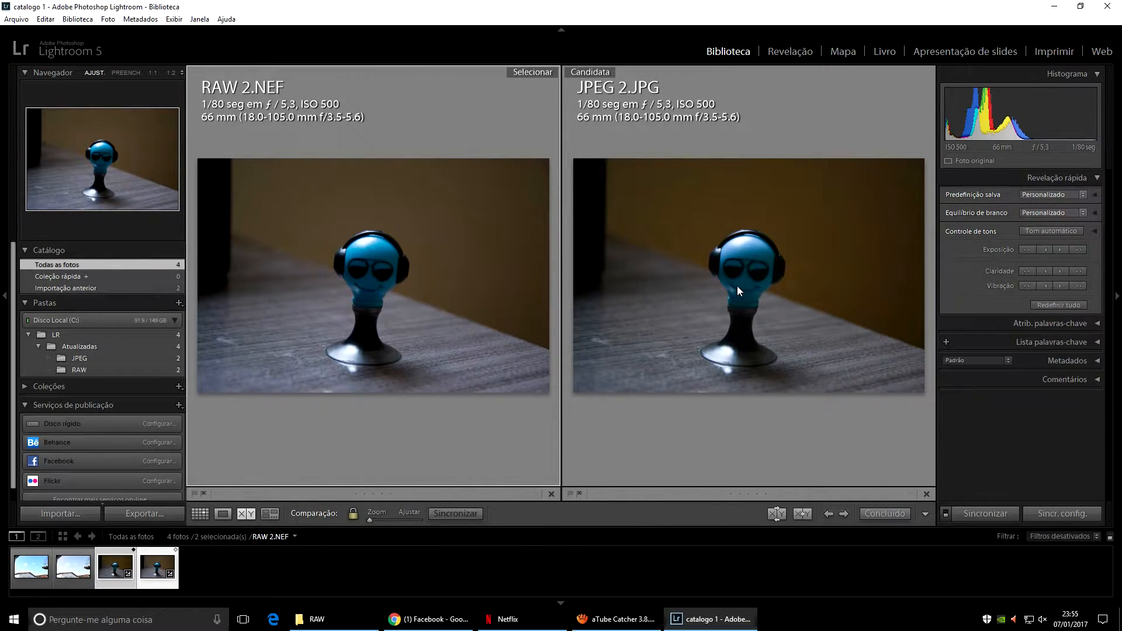
Examine the headphones, sunglasses and background of RAW 2.NEF and JPEG 2.JPG at 1:1, and return to the fitted view
click(347, 259)
drag(353, 307, 411, 274)
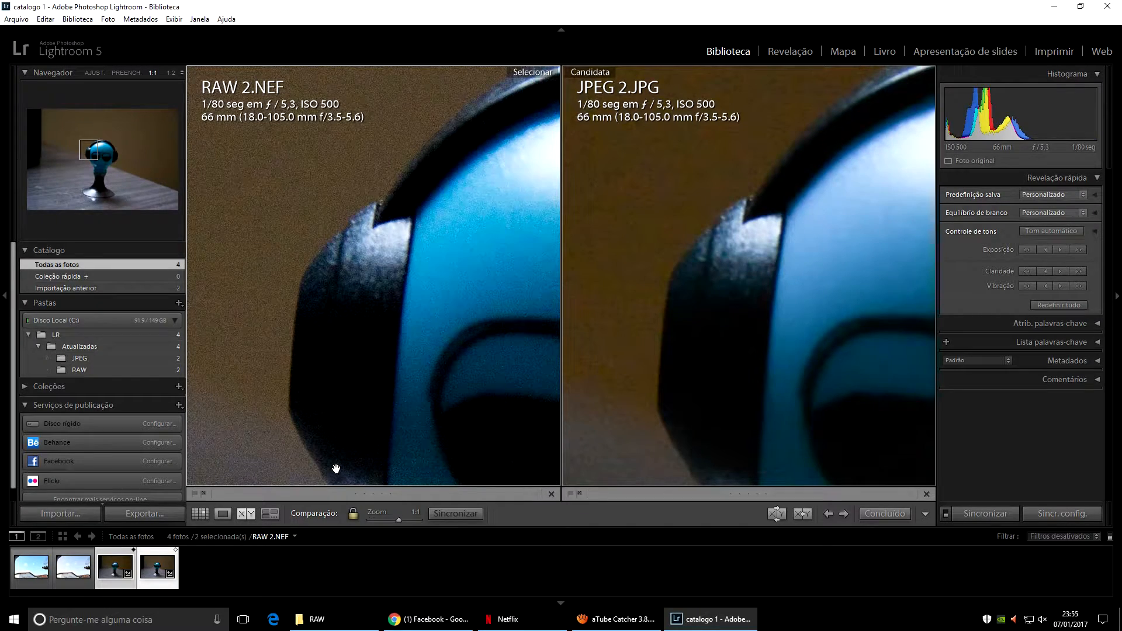
drag(334, 427, 341, 413)
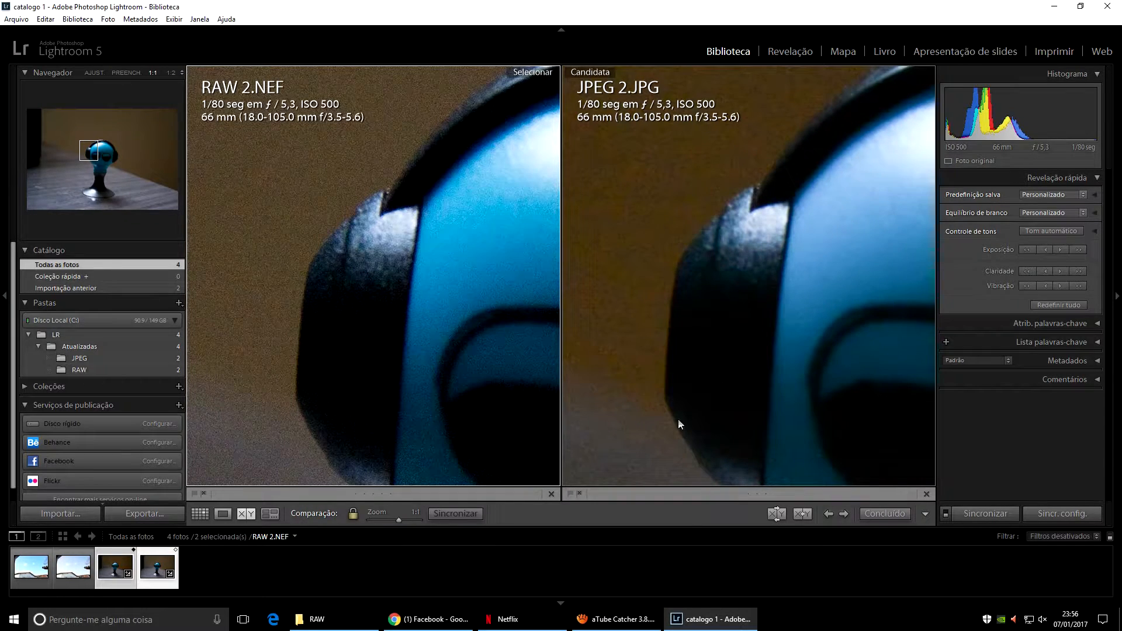
drag(470, 386, 346, 275)
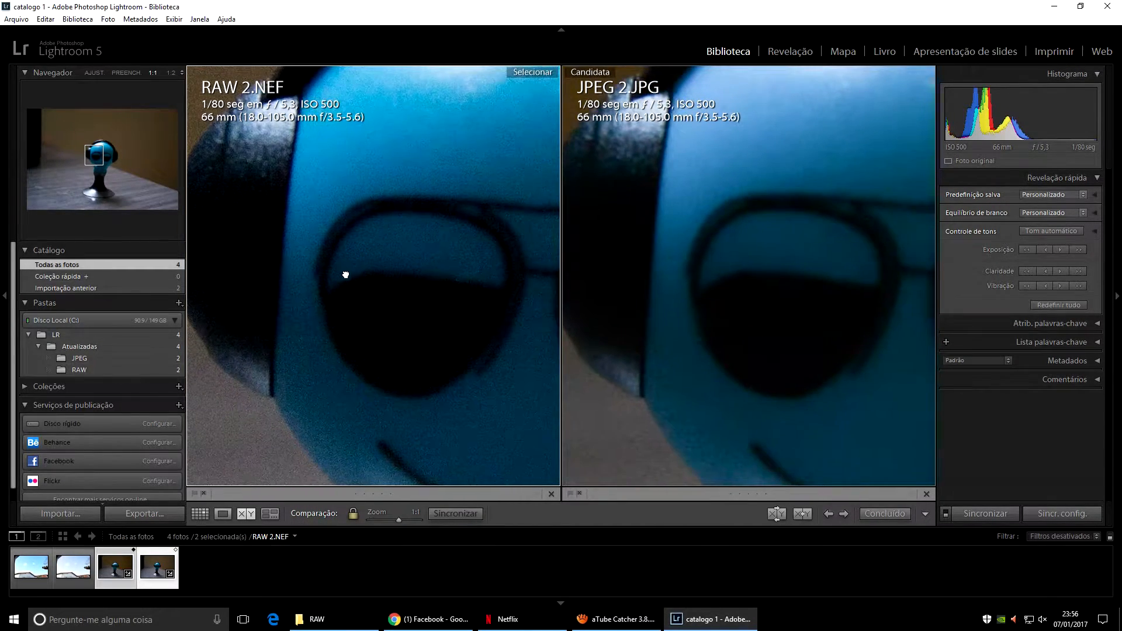
drag(456, 333, 419, 336)
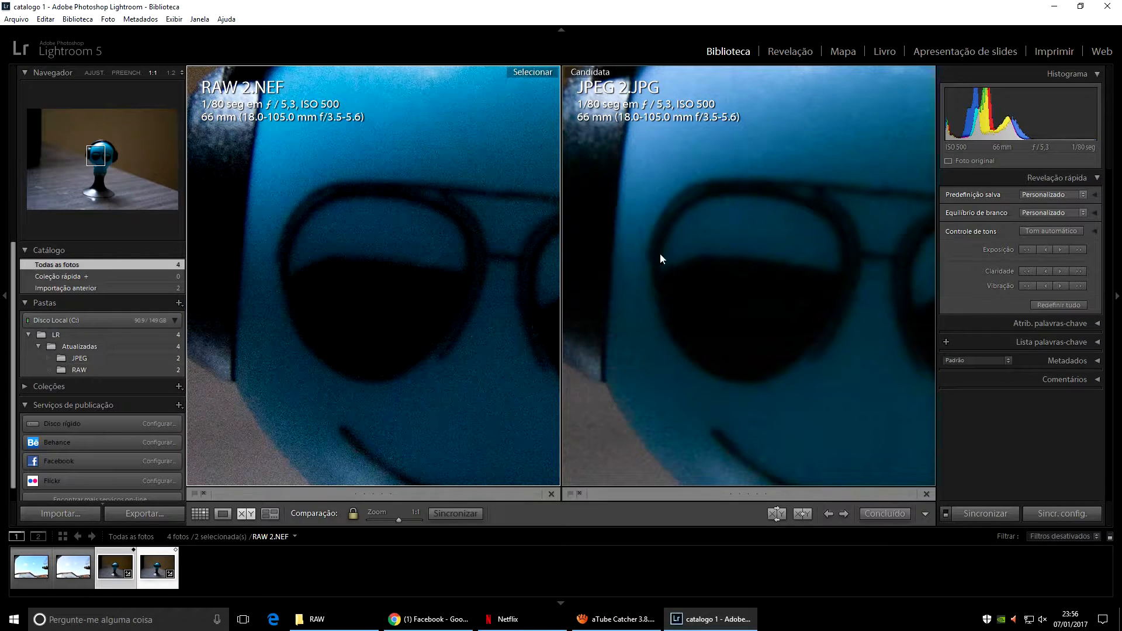
drag(383, 321, 461, 328)
click(380, 306)
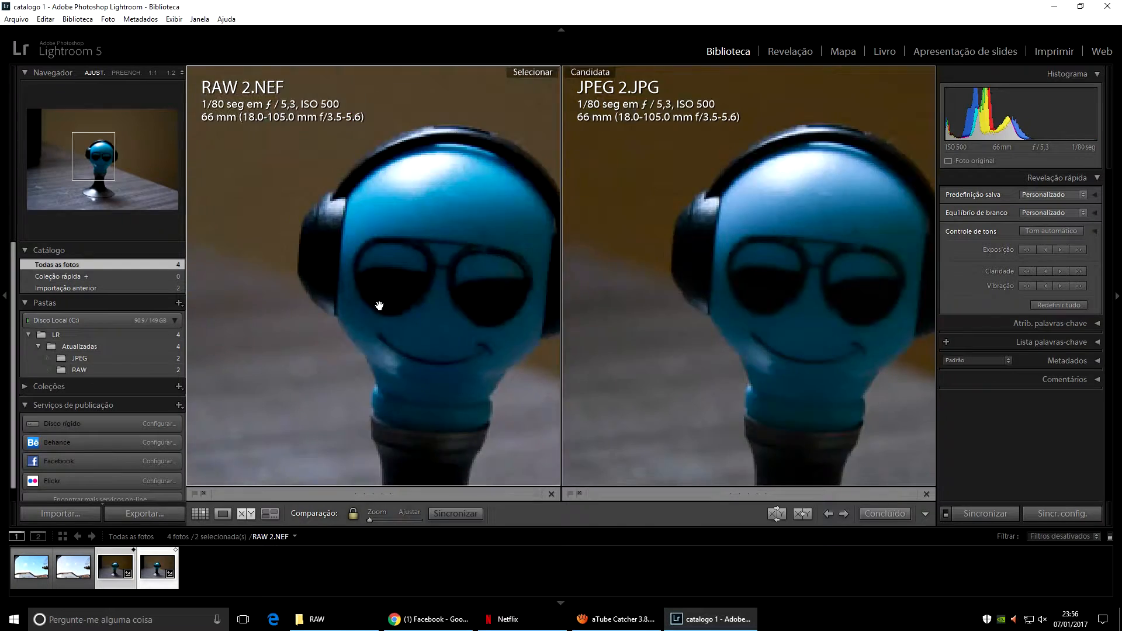
click(377, 270)
drag(442, 297, 274, 253)
click(433, 282)
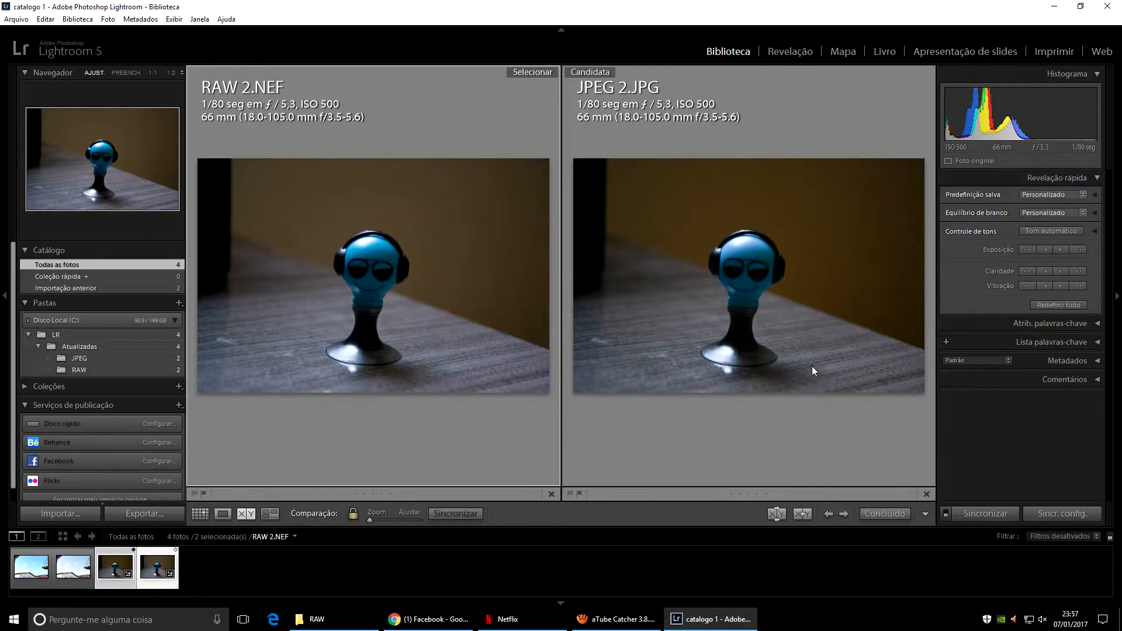
Return to the Library grid with nothing selected, and open JPEG 1.JPG and RAW 1.NEF in turn in the Develop module
click(790, 51)
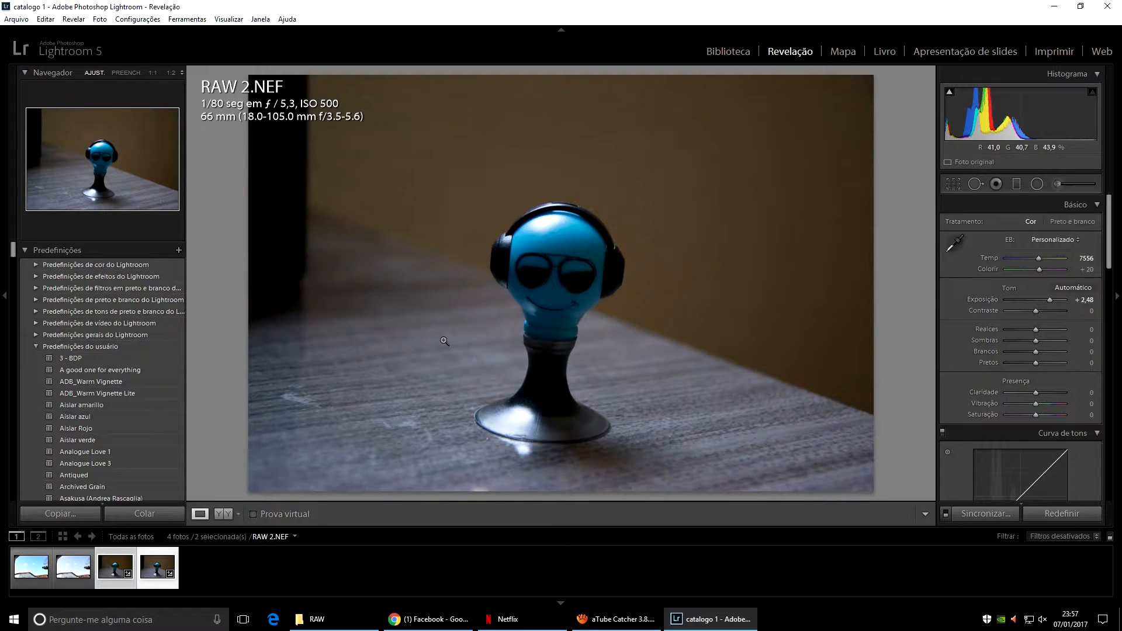
click(714, 53)
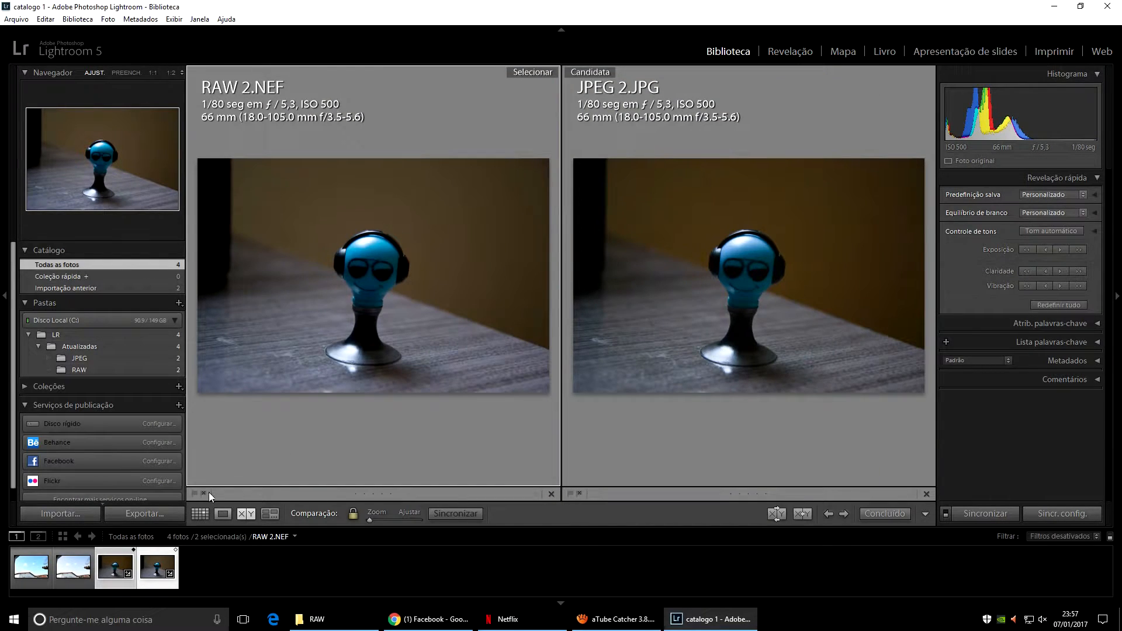
click(199, 514)
click(428, 398)
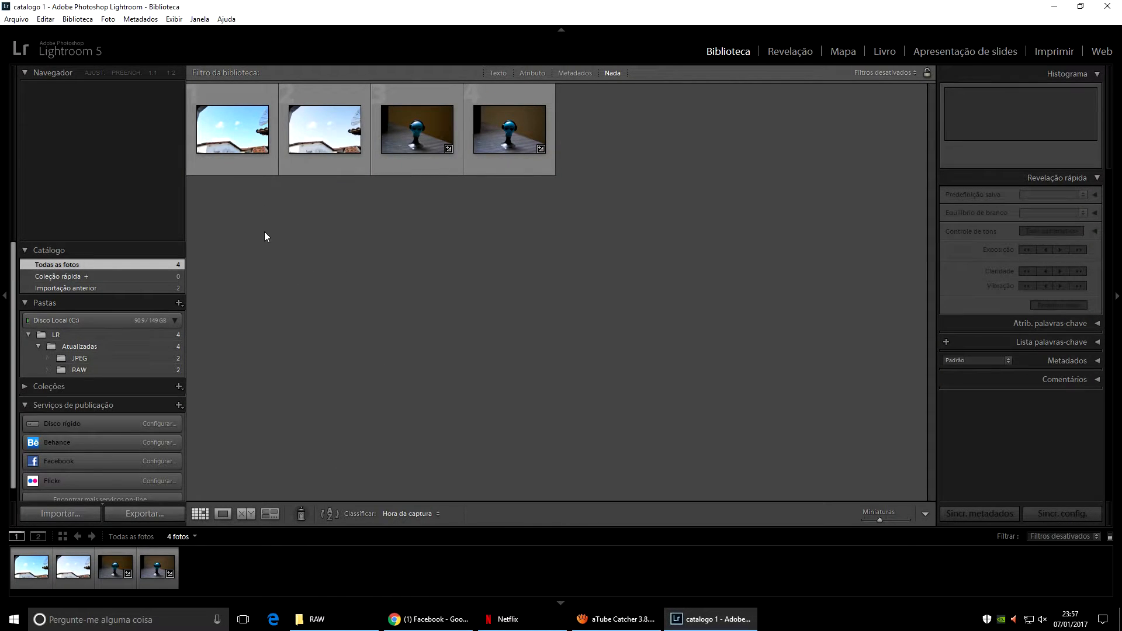
click(802, 51)
click(27, 575)
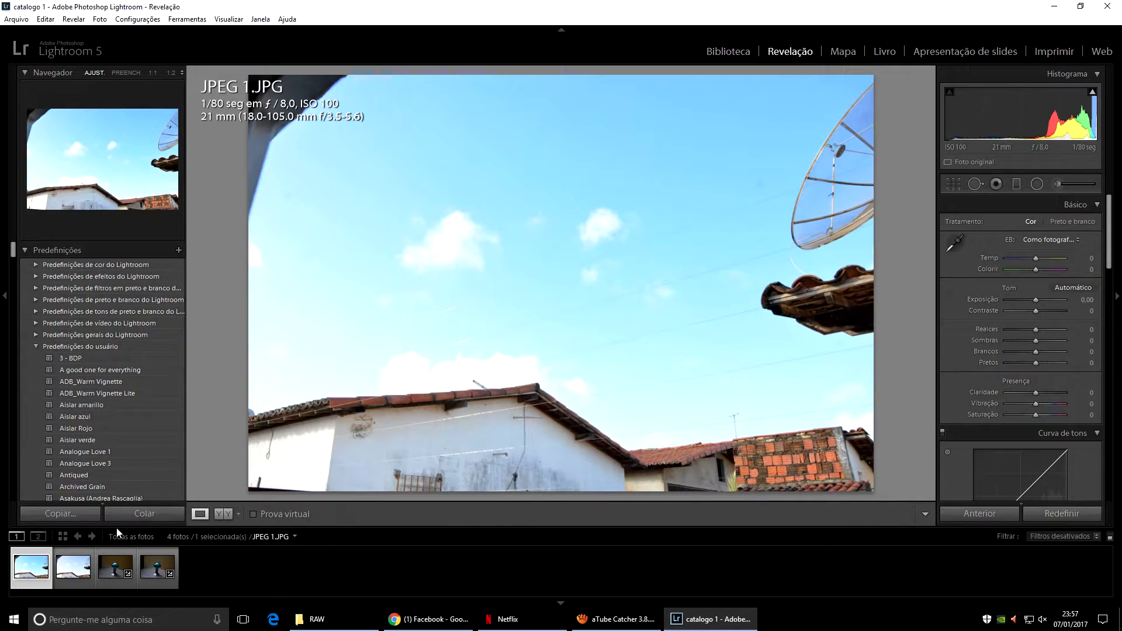
click(71, 580)
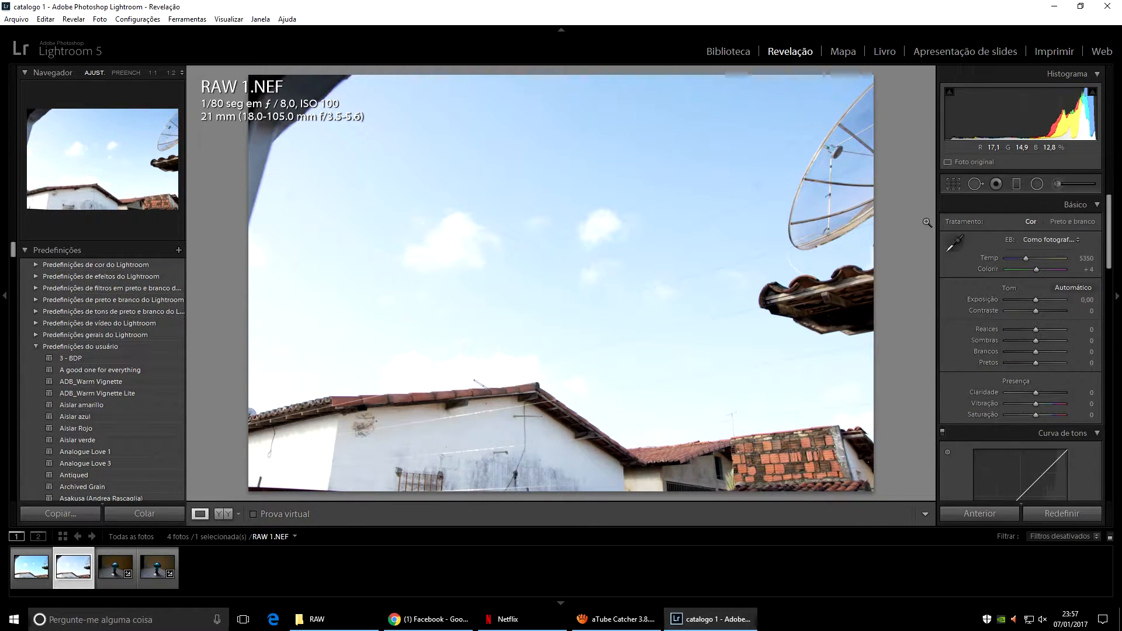
Activate the Adjustment Brush on RAW 1.NEF and reset all its effect settings to zero
click(1056, 185)
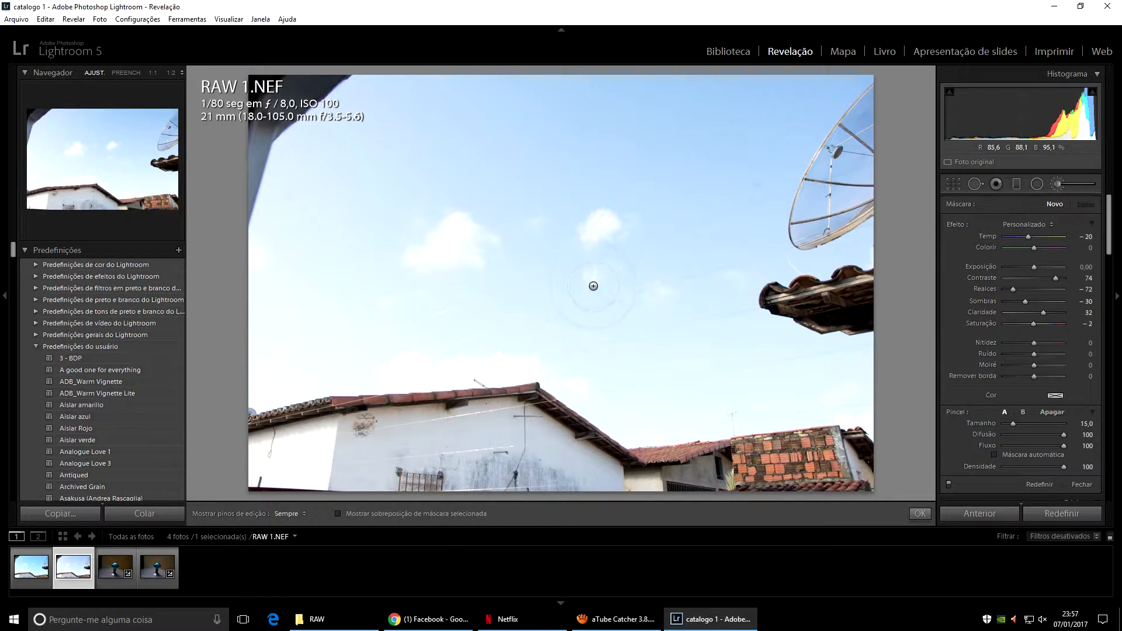
click(1055, 185)
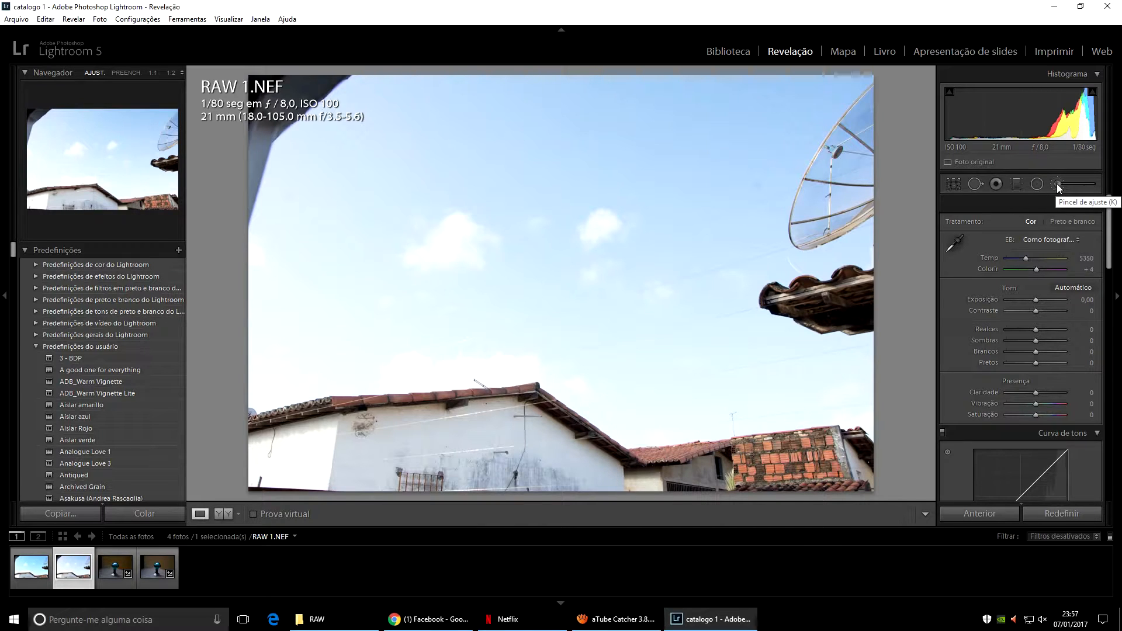
click(1057, 185)
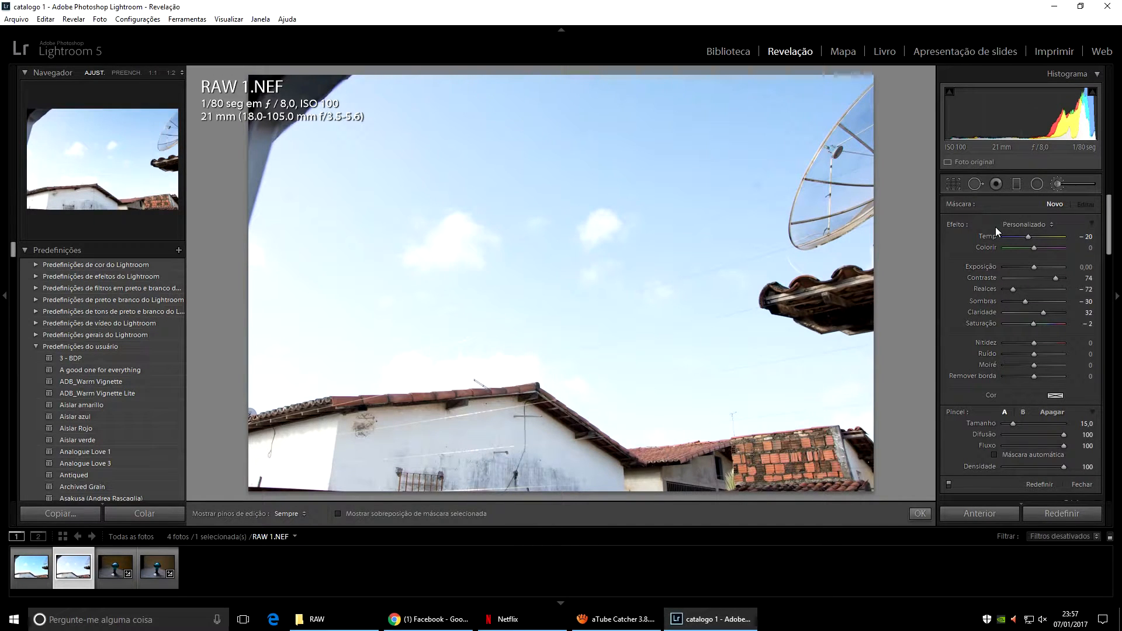
key(alt)
alt+click(963, 224)
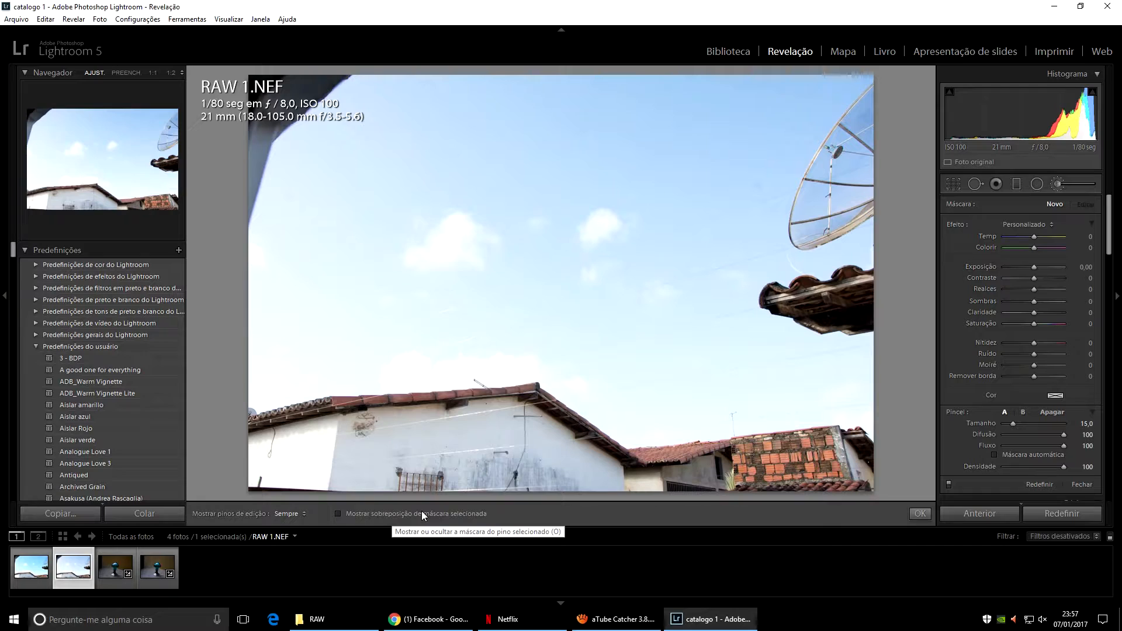
Show the selected mask overlay and paint an Adjustment Brush mask over the whole sky of RAW 1.NEF
click(401, 513)
mouse_move(414, 197)
mouse_down()
mouse_move(454, 245)
mouse_move(363, 230)
mouse_move(387, 170)
mouse_move(317, 188)
mouse_move(312, 157)
mouse_move(288, 325)
mouse_move(255, 383)
mouse_move(270, 237)
mouse_move(260, 299)
mouse_move(315, 128)
mouse_move(383, 90)
mouse_move(376, 134)
mouse_move(533, 90)
mouse_move(456, 183)
mouse_move(419, 151)
mouse_move(610, 112)
mouse_move(523, 99)
mouse_move(794, 93)
mouse_move(727, 129)
mouse_move(819, 101)
mouse_move(740, 134)
mouse_move(658, 231)
mouse_move(445, 281)
mouse_move(461, 249)
mouse_move(495, 256)
mouse_move(357, 303)
mouse_move(372, 273)
mouse_move(236, 395)
mouse_move(424, 357)
mouse_move(626, 359)
mouse_move(359, 375)
mouse_move(366, 355)
mouse_move(614, 286)
mouse_move(455, 343)
mouse_move(449, 359)
mouse_move(565, 349)
mouse_move(624, 374)
mouse_move(631, 394)
mouse_move(570, 379)
mouse_move(636, 424)
mouse_up()
scroll(236, 395, down, 3)
key(h)
scroll(663, 290, up, 1)
key(h)
key(h)
scroll(608, 323, up, 5)
right_click(595, 293)
click(580, 286)
key(h)
mouse_move(661, 371)
mouse_down()
mouse_move(742, 398)
mouse_move(627, 424)
mouse_move(847, 430)
mouse_move(874, 362)
mouse_move(761, 343)
mouse_move(695, 246)
mouse_move(678, 315)
mouse_move(695, 328)
mouse_move(763, 186)
mouse_move(783, 239)
mouse_move(739, 260)
mouse_move(810, 274)
mouse_move(860, 79)
mouse_move(806, 211)
mouse_move(708, 236)
mouse_up()
key(h)
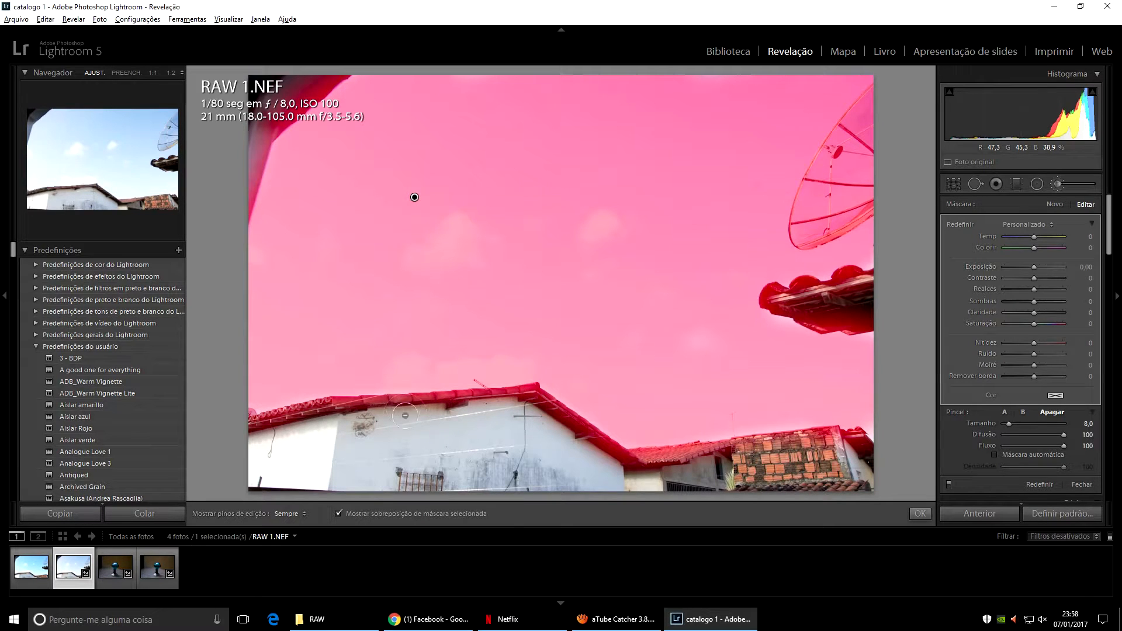
Erase the mask from the house roofs and walls along the lower edge of the photo
key(alt)
scroll(332, 408, down, 1)
mouse_move(332, 408)
mouse_down()
mouse_move(234, 429)
mouse_move(338, 407)
mouse_move(531, 394)
mouse_move(498, 400)
mouse_move(532, 399)
mouse_move(650, 461)
mouse_move(680, 459)
mouse_move(640, 459)
mouse_move(857, 447)
mouse_move(626, 448)
mouse_up()
key(h)
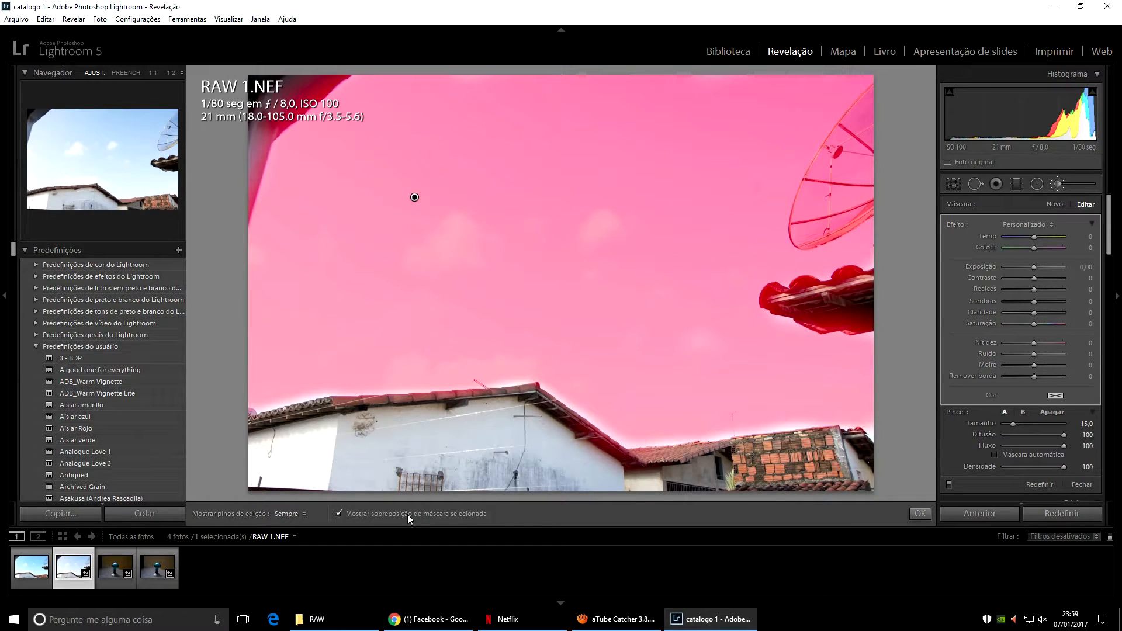
Hide the mask overlay and set the RAW sky mask's Temp to -46, Highlights to -100 and Shadows to -60, checking it without the edit pin
click(339, 514)
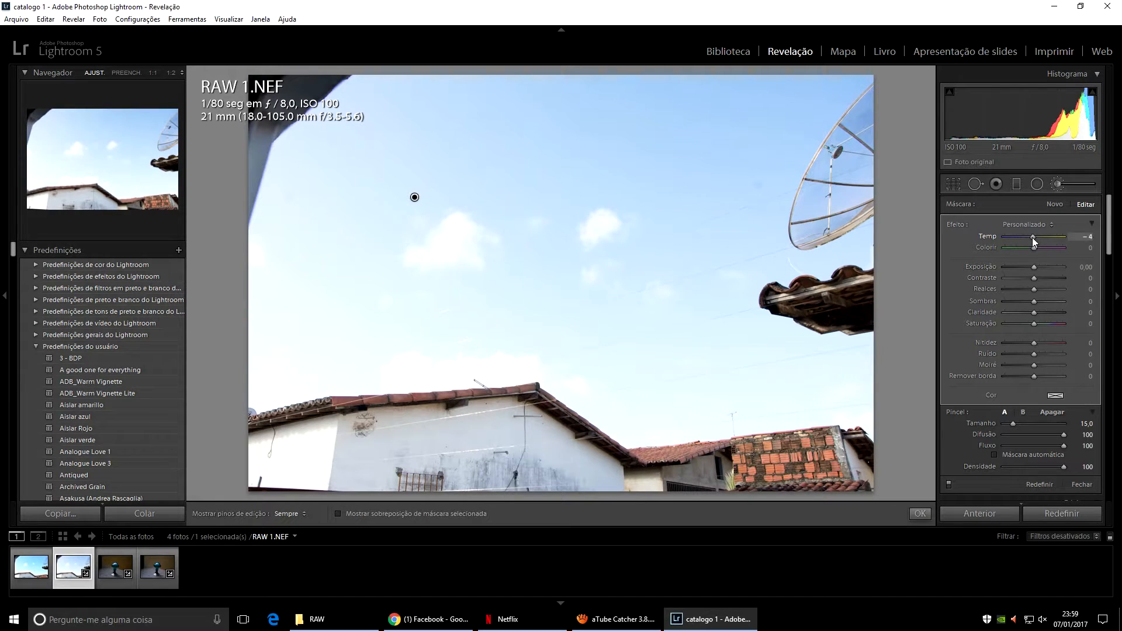
drag(1032, 237, 1022, 238)
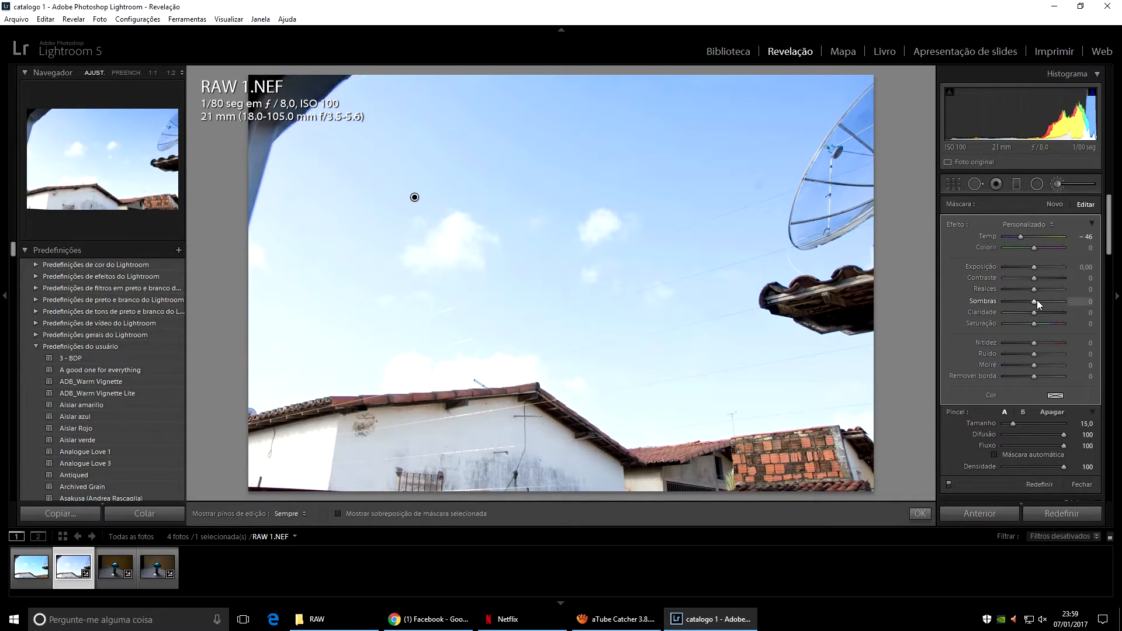
drag(1029, 290, 985, 287)
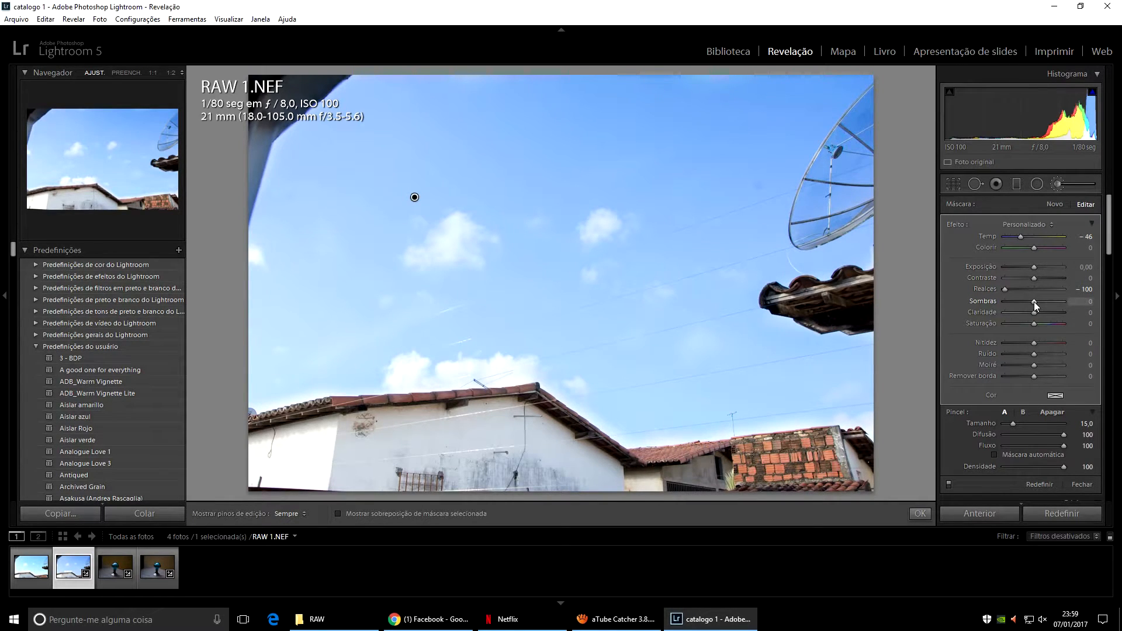
drag(1033, 301, 1016, 304)
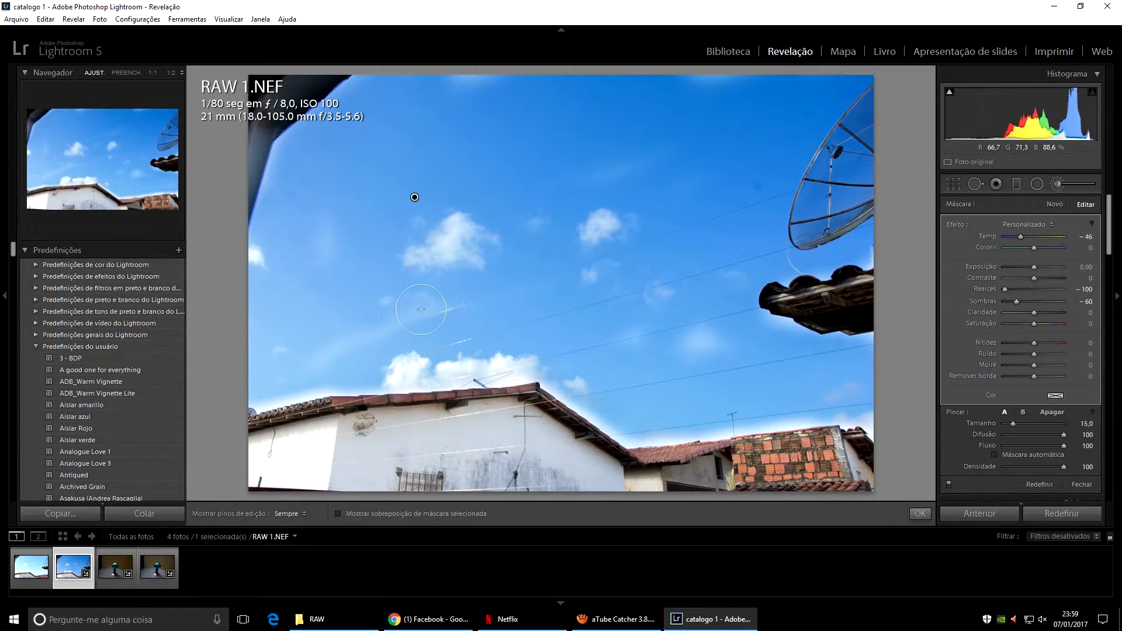
key(h)
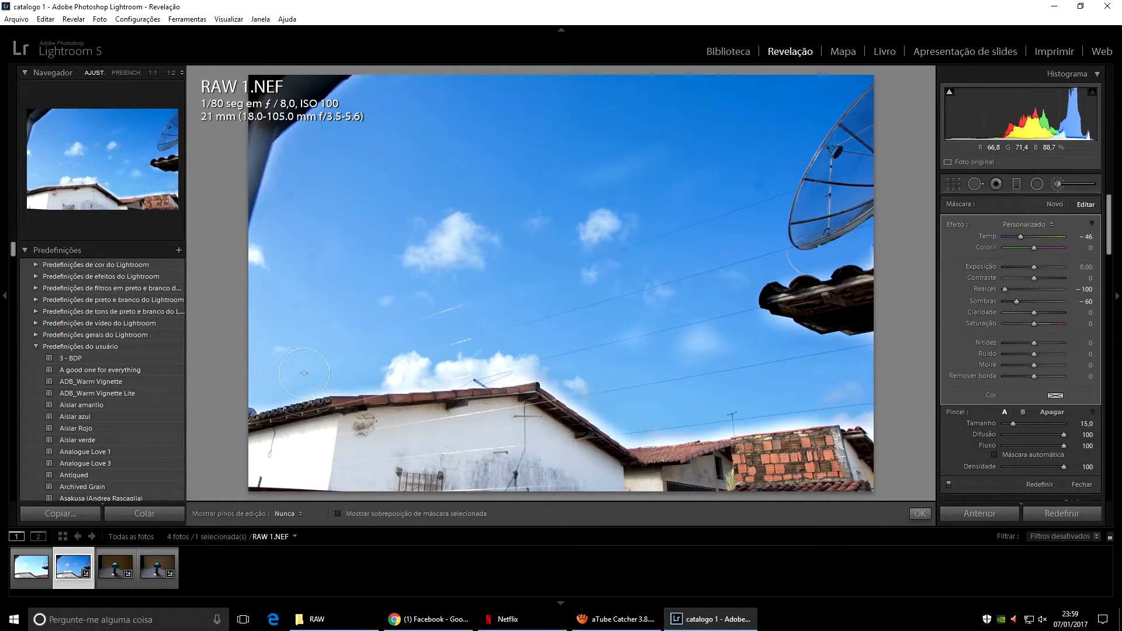
key(h)
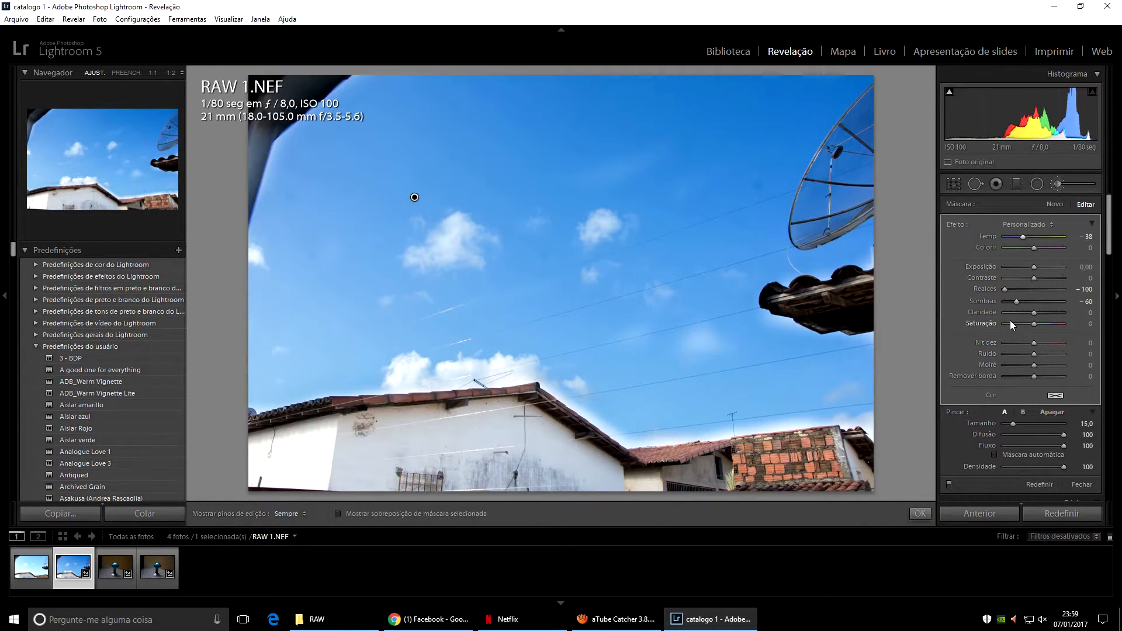
Set the RAW sky mask's Temp to -38 and Contrast to 12, and check the sky with the edit pin hidden
drag(1033, 280, 1037, 281)
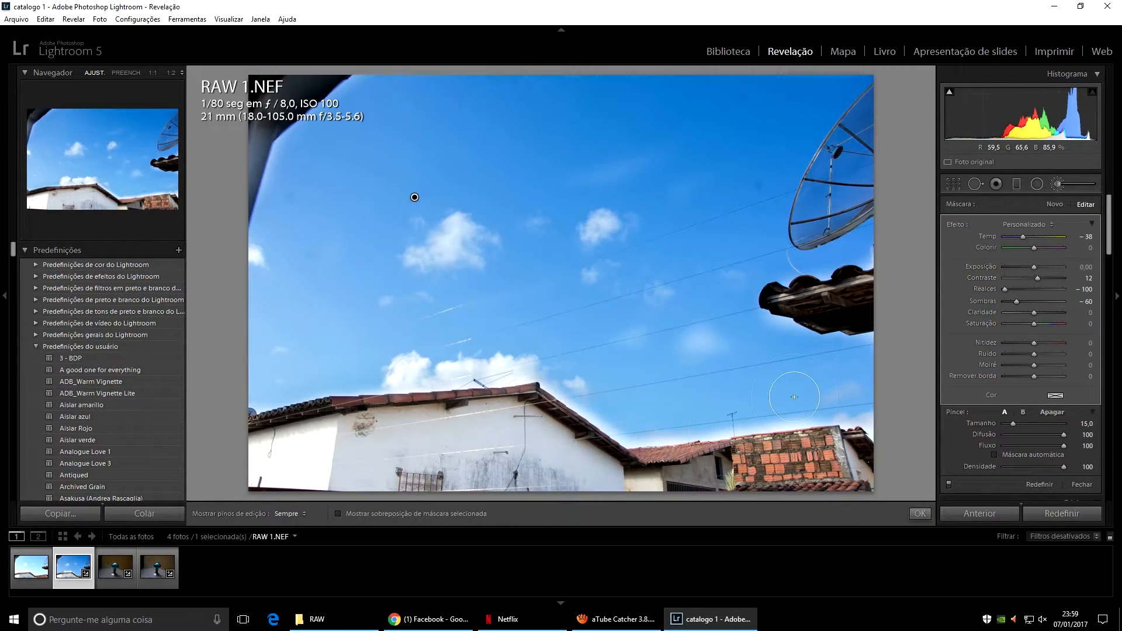
key(h)
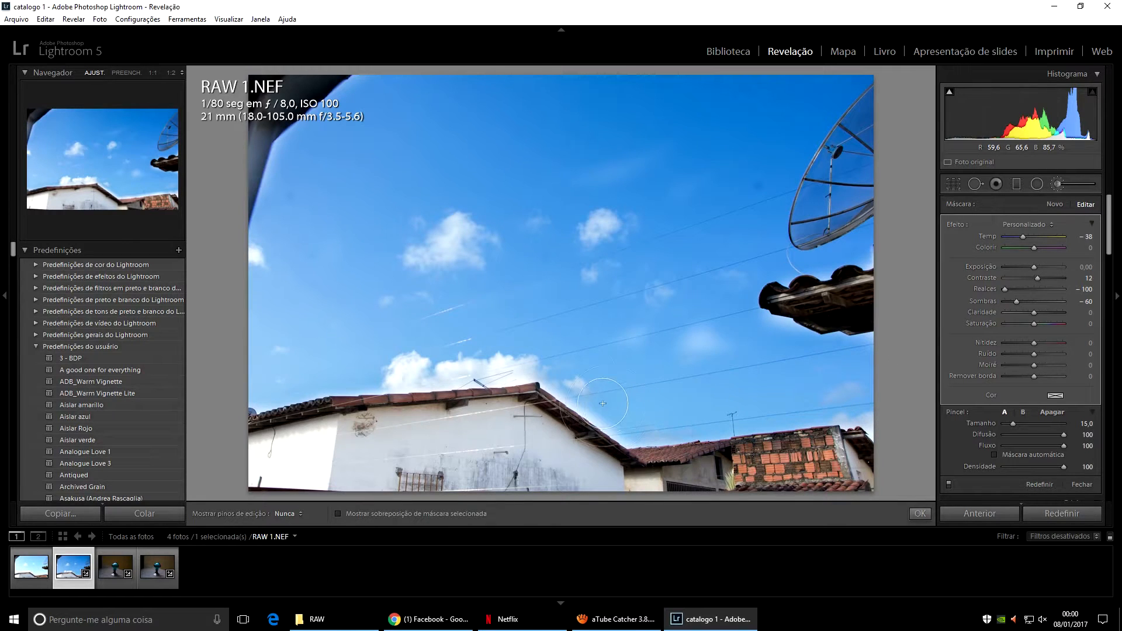
key(h)
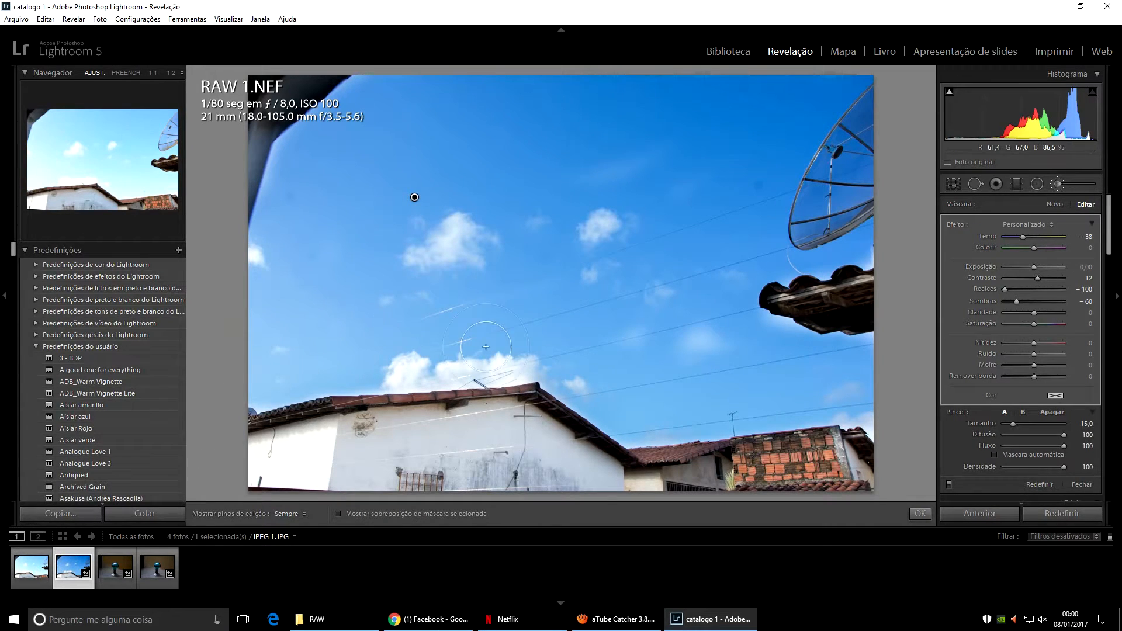
Save the current Adjustment Brush settings as a new effect preset named céu
click(1015, 229)
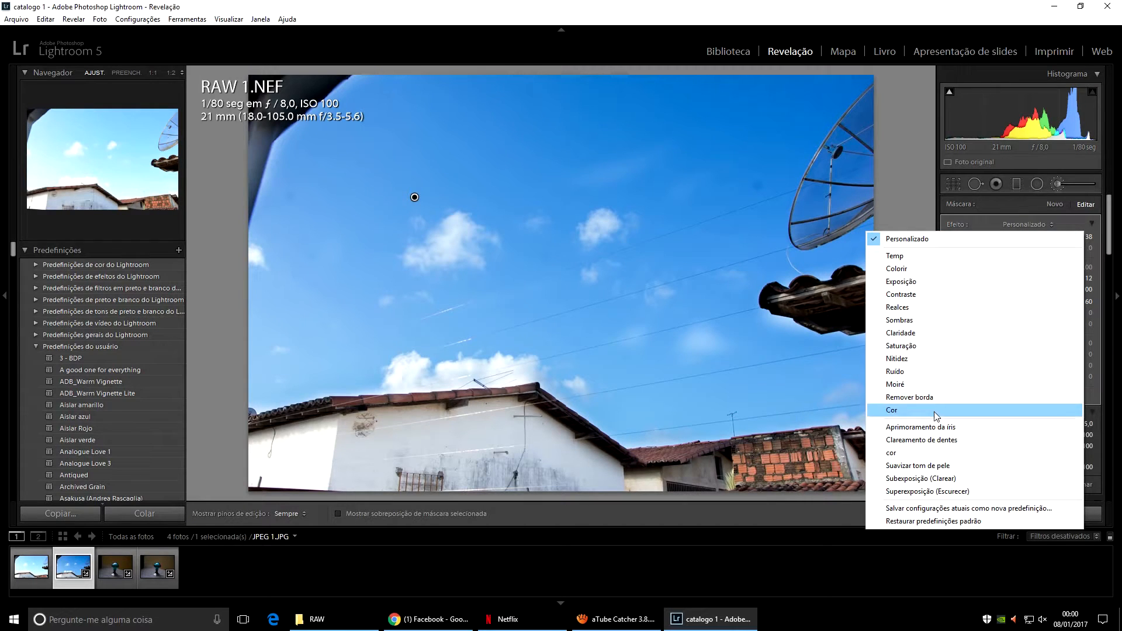
click(946, 509)
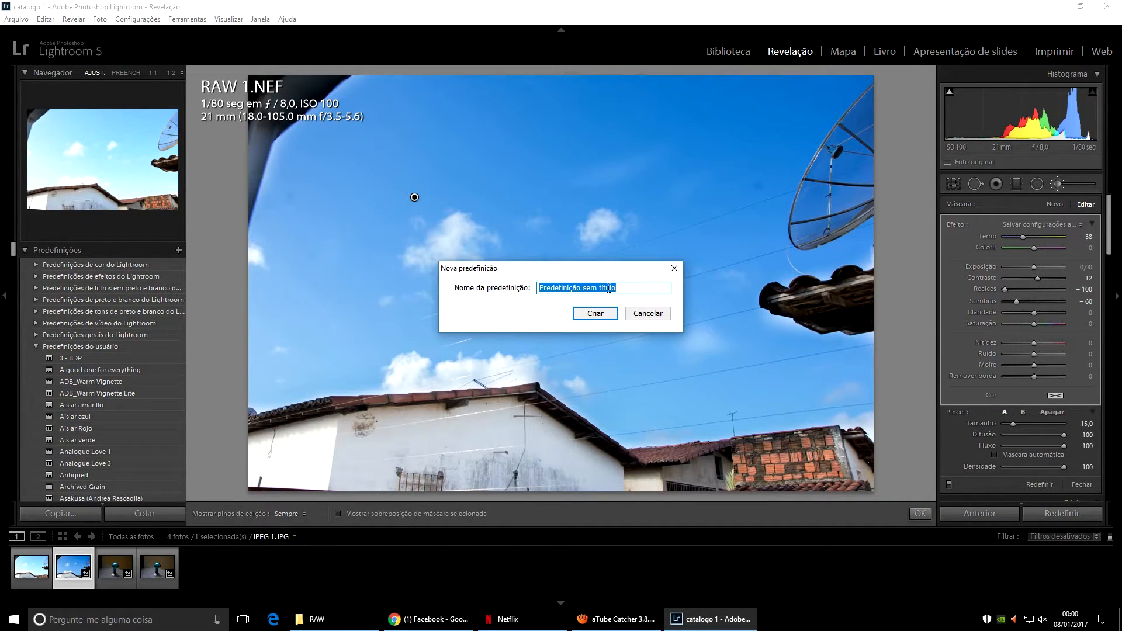
text(c)
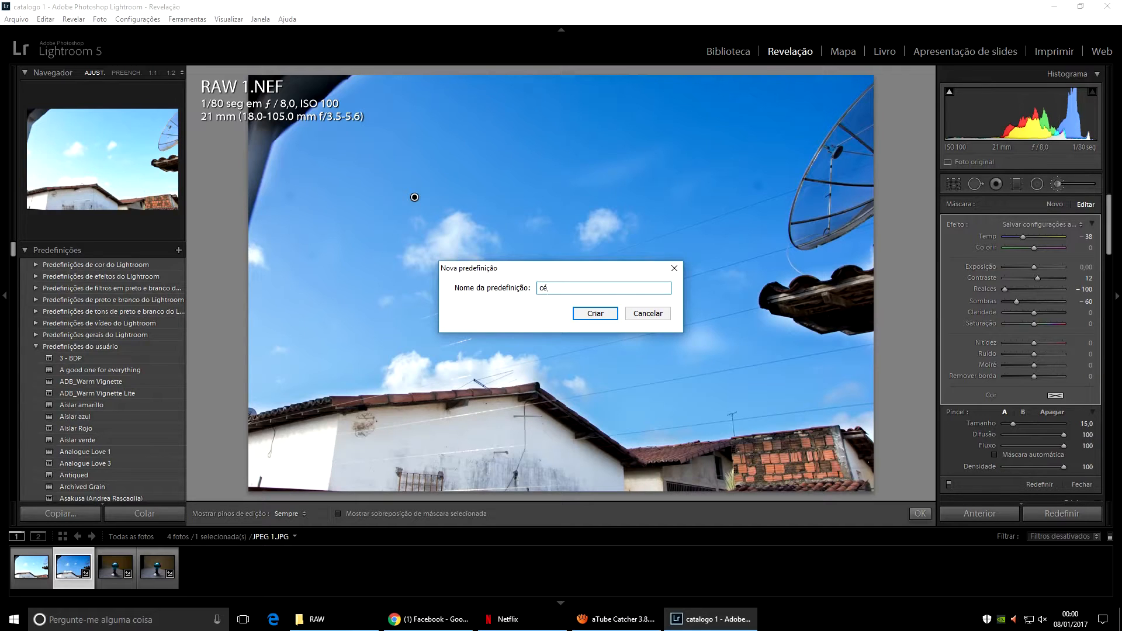
text(éu)
click(597, 313)
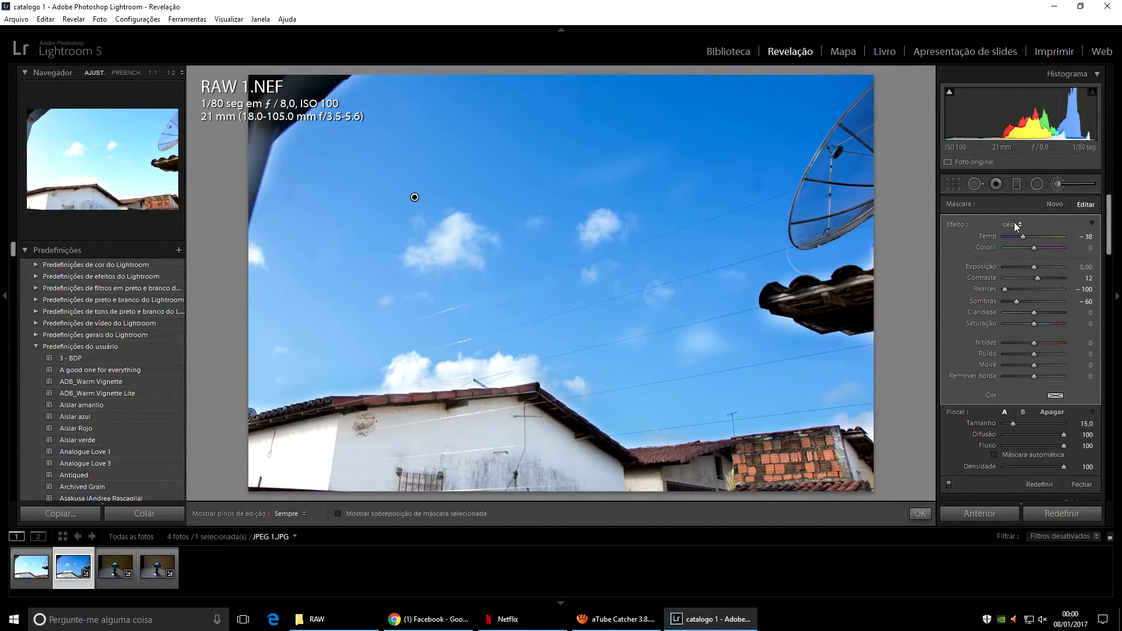
Restart the Adjustment Brush, look up the céu preset among its effects, and close the brush
click(1056, 183)
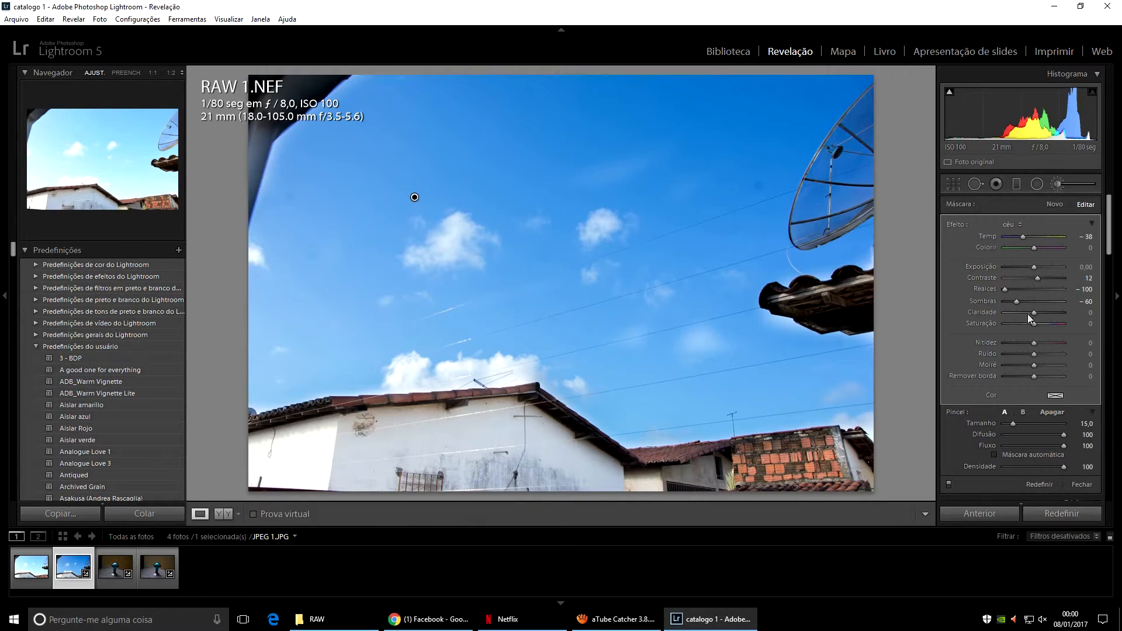
click(1052, 183)
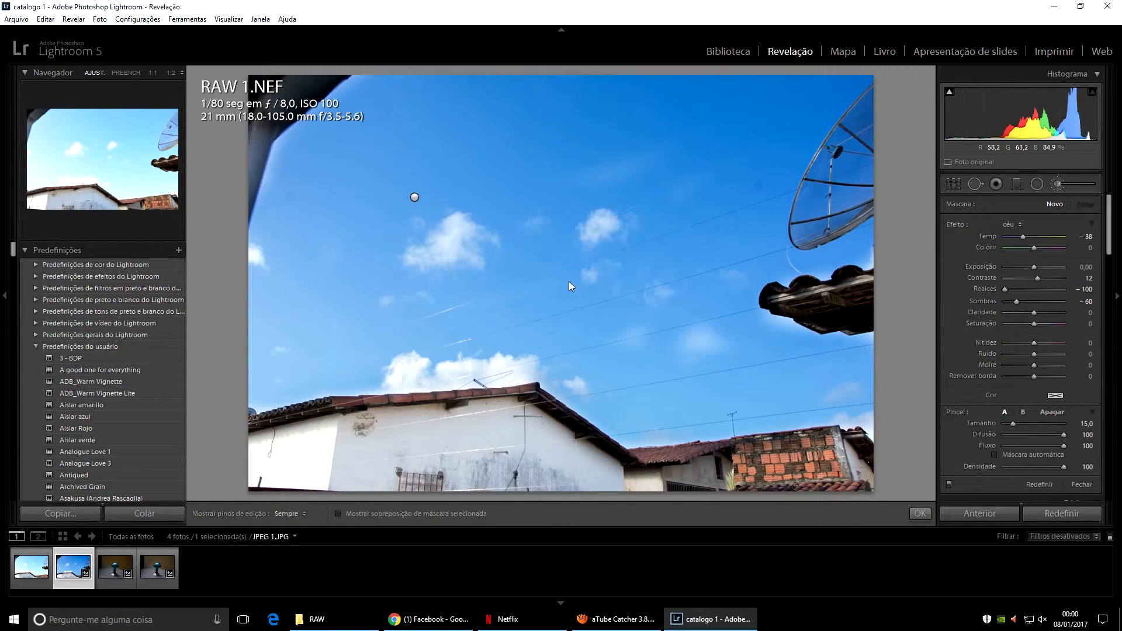
click(1012, 224)
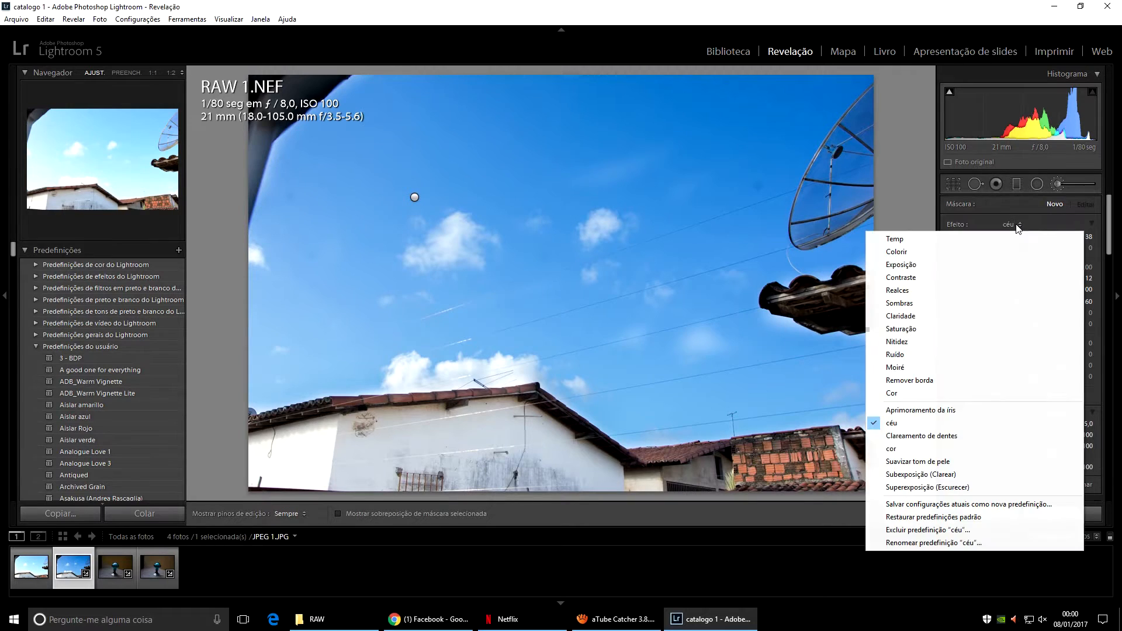
click(1059, 183)
click(1059, 184)
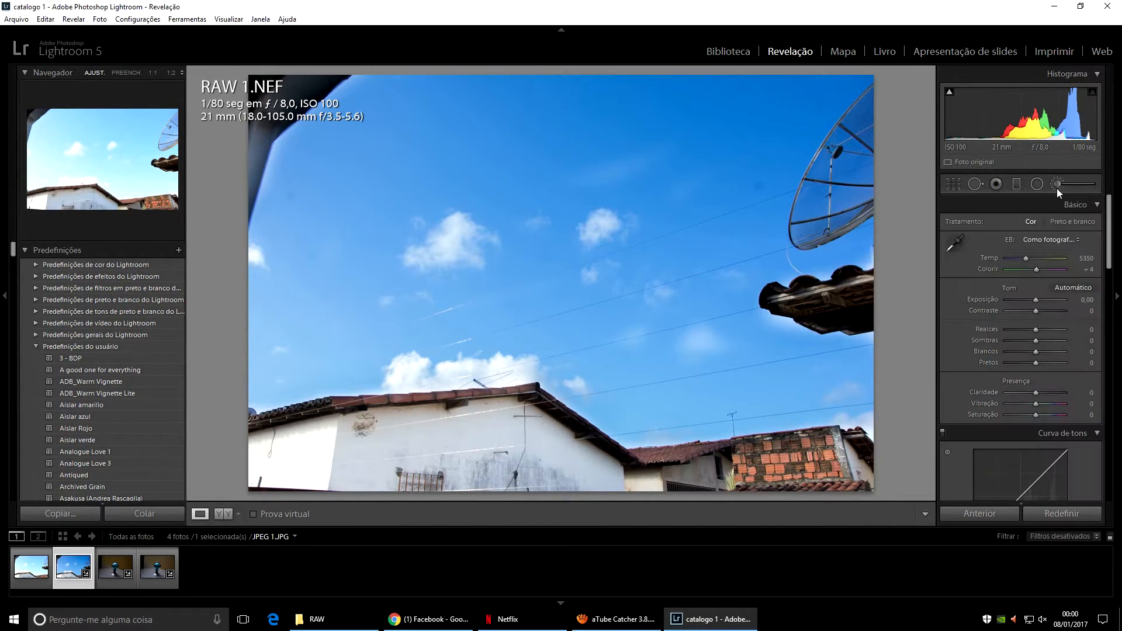
Open JPEG 1.JPG and paint its whole sky with the Adjustment Brush using the céu preset
click(27, 570)
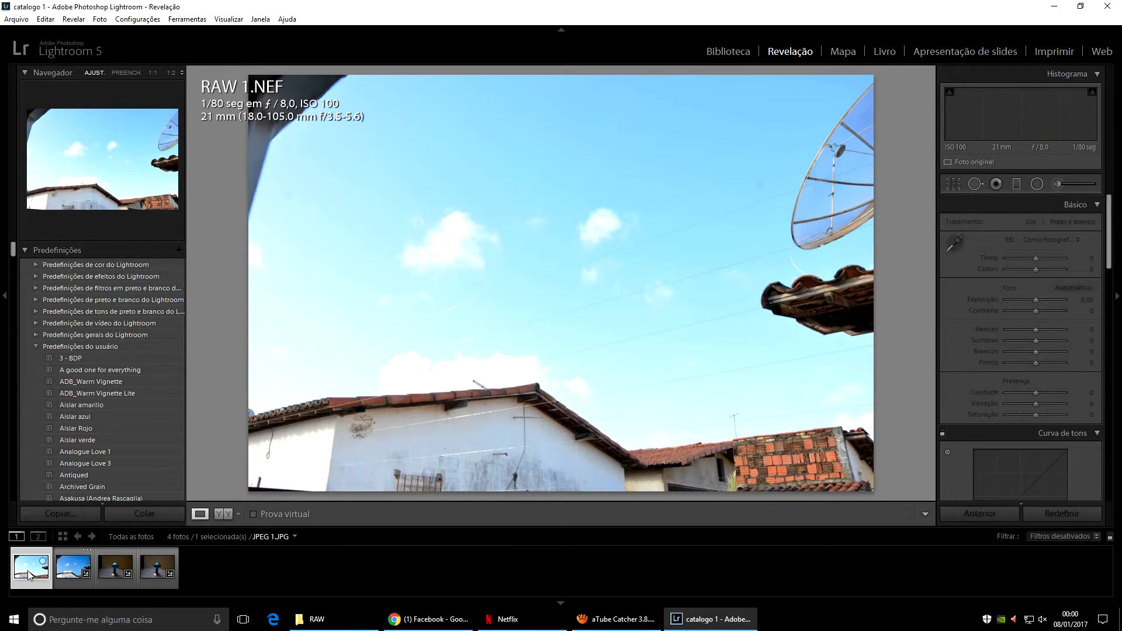
click(1059, 184)
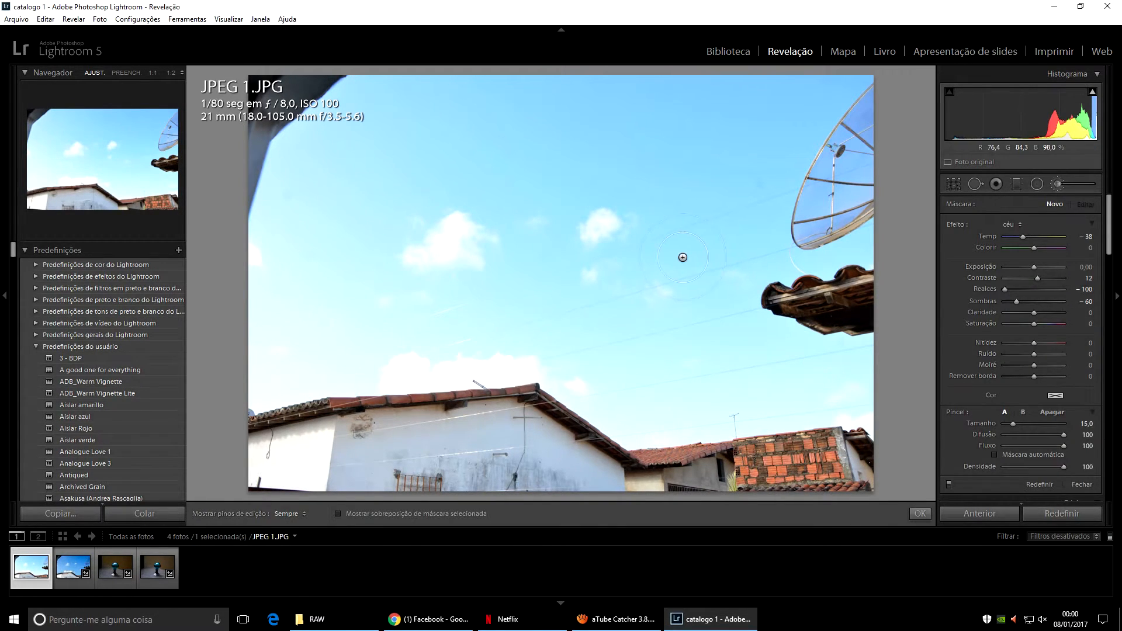
mouse_move(630, 202)
mouse_down()
mouse_move(553, 180)
mouse_move(372, 228)
mouse_move(347, 190)
mouse_move(380, 207)
mouse_move(295, 255)
mouse_move(276, 202)
mouse_move(301, 147)
mouse_move(464, 94)
mouse_move(444, 147)
mouse_move(542, 113)
mouse_move(435, 102)
mouse_move(338, 120)
mouse_move(287, 288)
mouse_move(298, 219)
mouse_move(290, 275)
mouse_move(240, 337)
mouse_move(258, 347)
mouse_move(251, 390)
mouse_move(338, 357)
mouse_move(545, 323)
mouse_move(314, 351)
mouse_move(481, 276)
mouse_move(299, 303)
mouse_move(674, 303)
mouse_move(539, 350)
mouse_move(642, 414)
mouse_move(857, 389)
mouse_move(847, 400)
mouse_move(641, 416)
mouse_move(731, 292)
mouse_move(750, 349)
mouse_move(733, 317)
mouse_move(875, 377)
mouse_move(880, 397)
mouse_move(725, 272)
mouse_move(753, 147)
mouse_move(718, 192)
mouse_move(656, 170)
mouse_move(723, 117)
mouse_move(643, 94)
mouse_move(397, 81)
mouse_move(799, 99)
mouse_move(845, 118)
mouse_move(723, 230)
mouse_move(887, 200)
mouse_move(753, 245)
mouse_move(852, 245)
mouse_move(822, 245)
mouse_up()
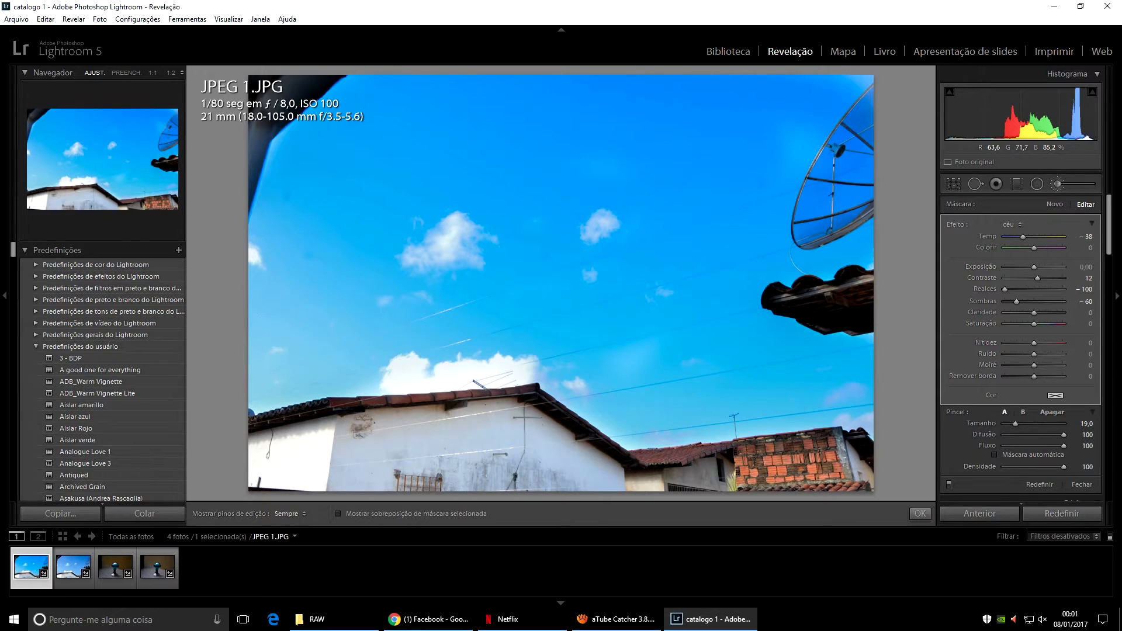
Set the JPEG sky mask's Temp to 6, Contrast to 0 and Saturation to -10, and close the Adjustment Brush
drag(1022, 238, 1033, 239)
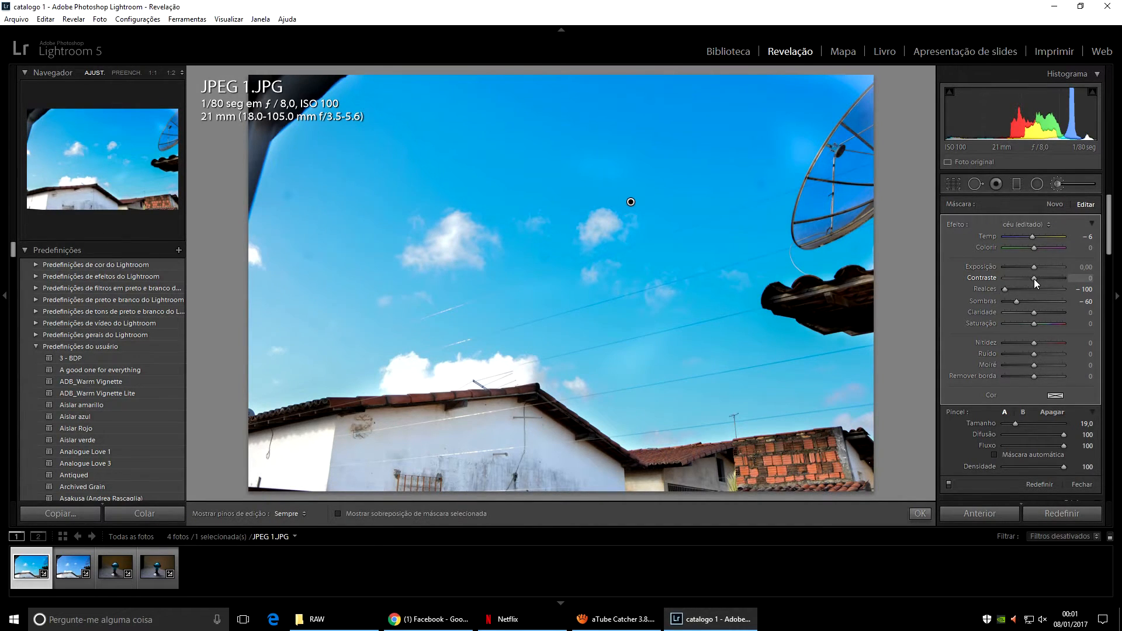
click(1036, 237)
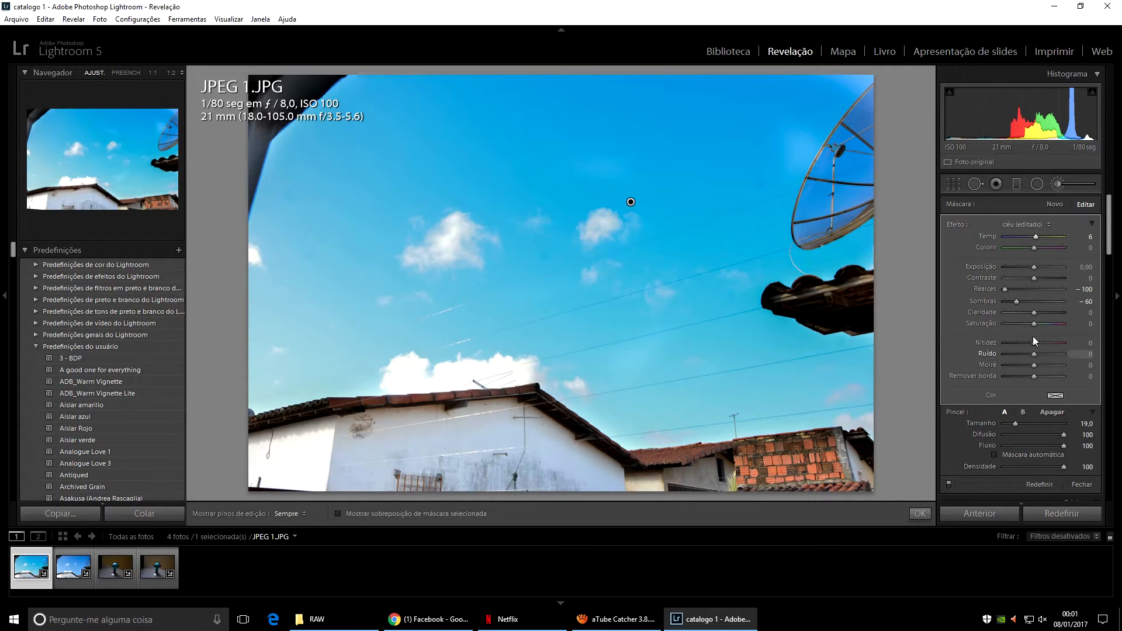
drag(1033, 326, 1029, 325)
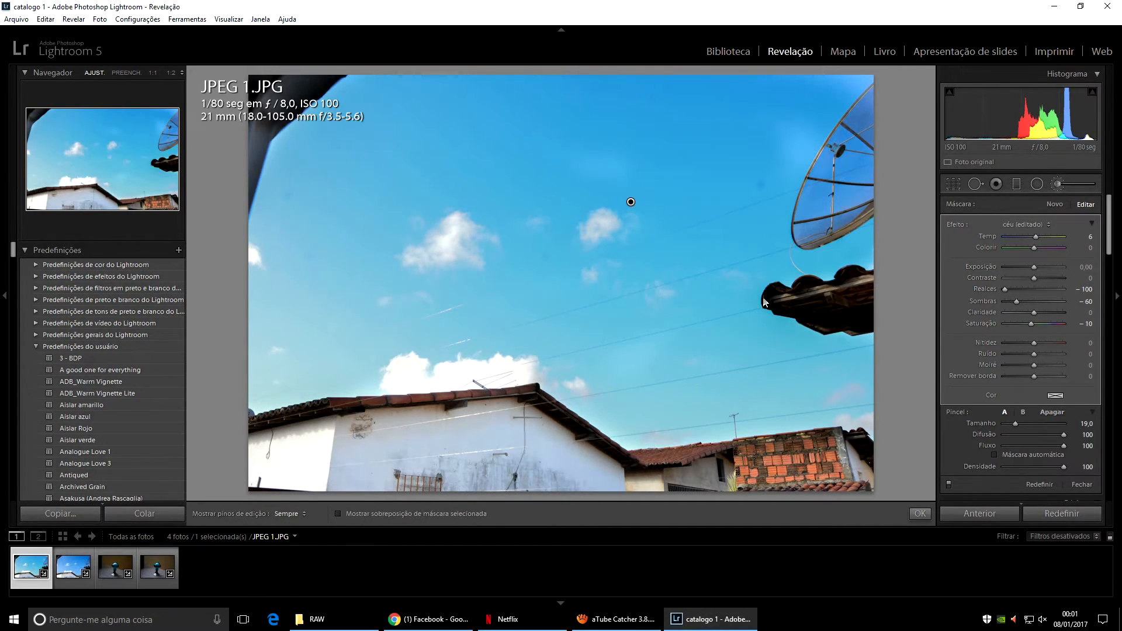
click(1058, 184)
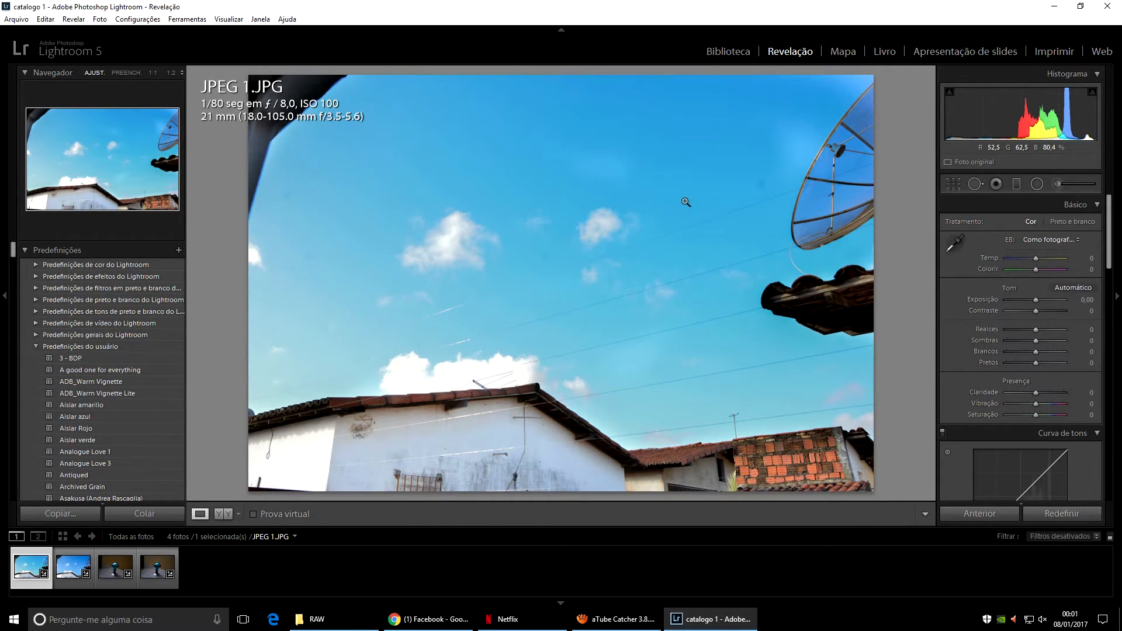
Compare the edited JPEG 1.JPG and RAW 1.NEF side by side in the Library, and return to the Develop module
click(738, 53)
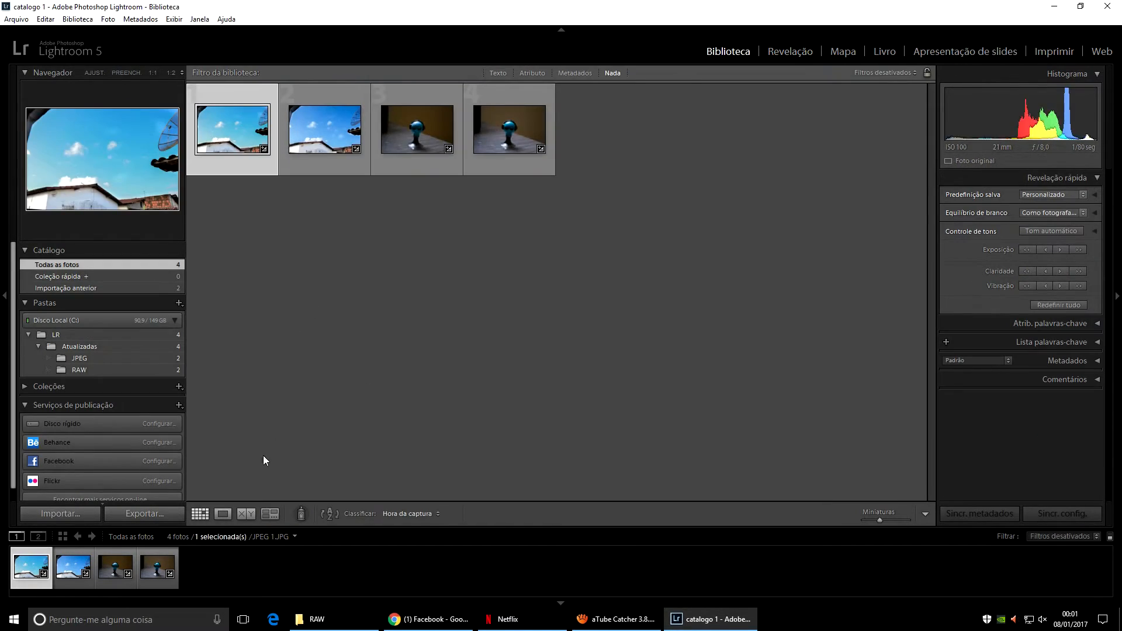
click(243, 511)
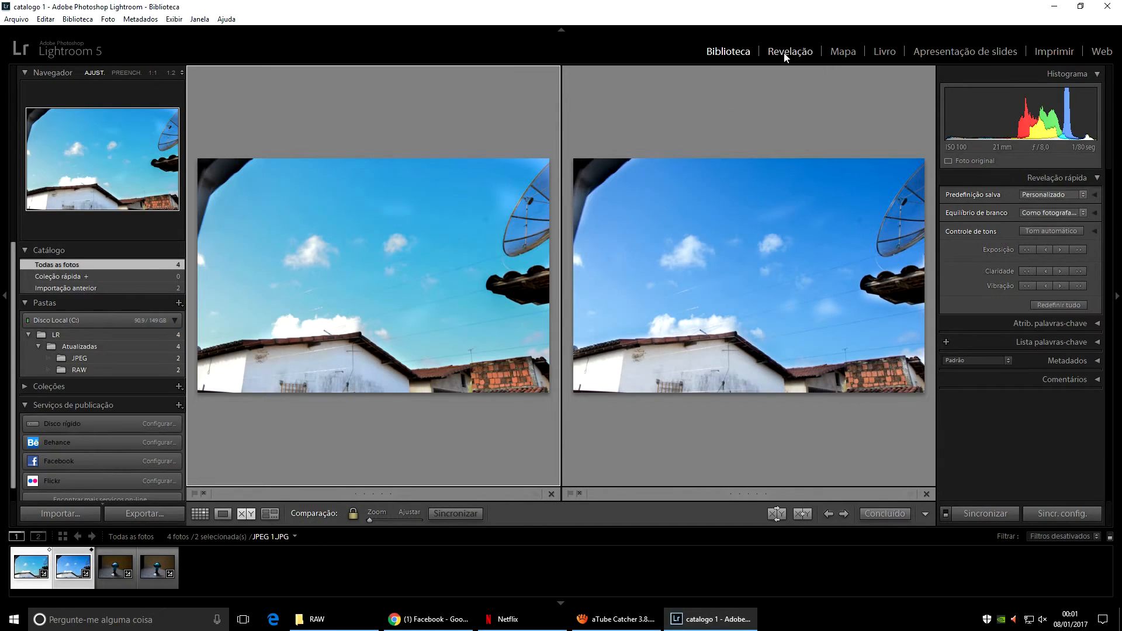
click(786, 53)
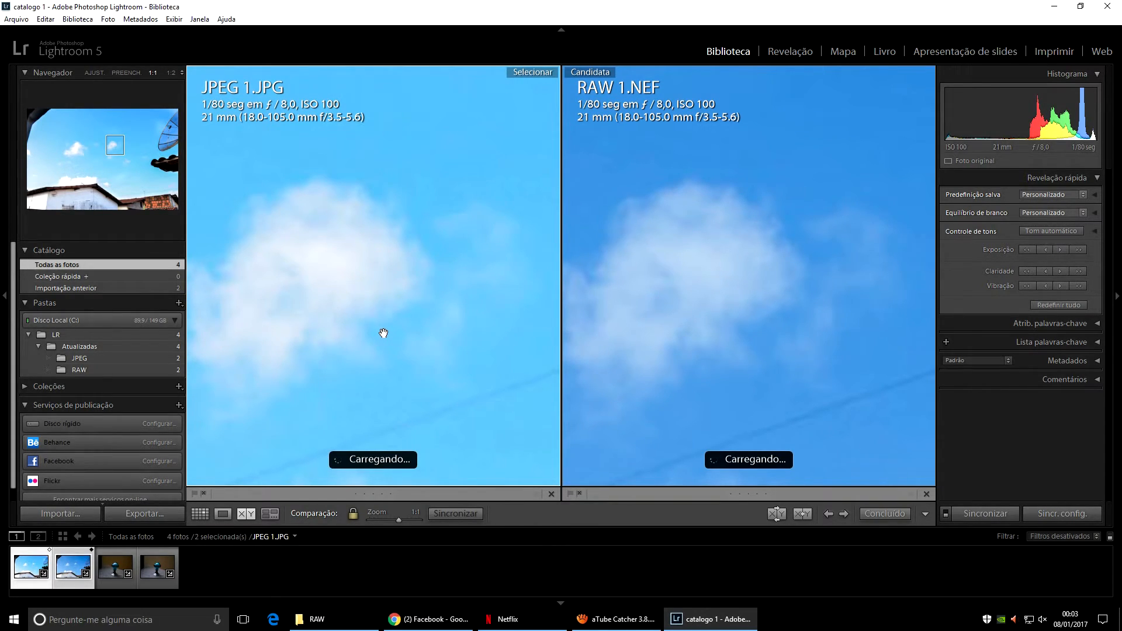
Examine the cloud detail of JPEG 1.JPG and RAW 1.NEF at 1:1 side by side, and reopen JPEG 1.JPG in the Develop module
drag(390, 324, 449, 324)
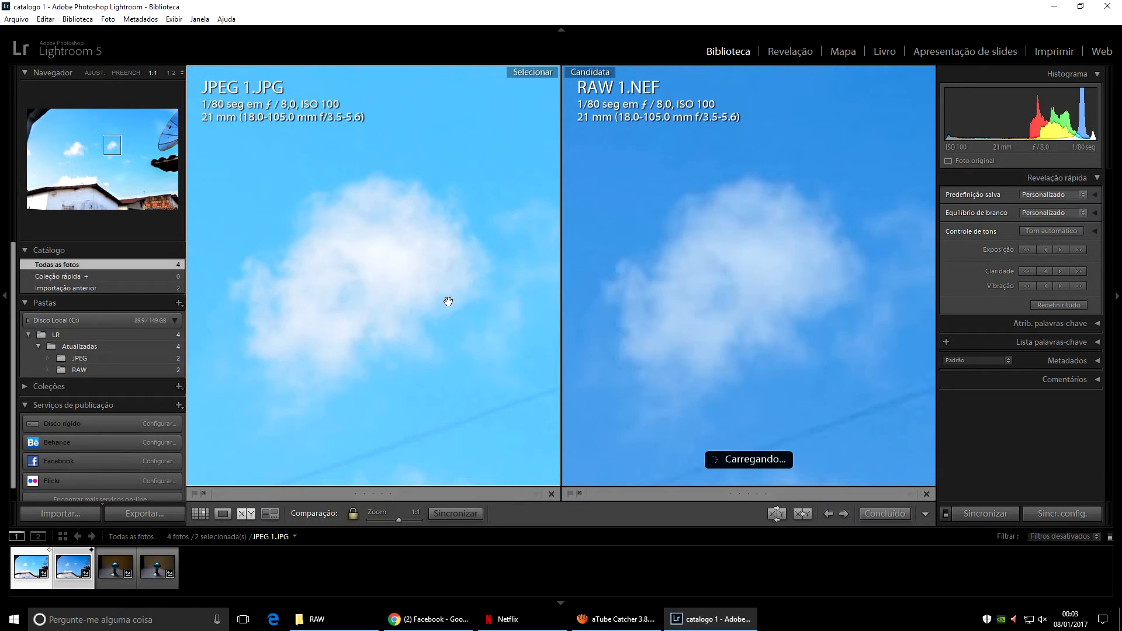
click(409, 300)
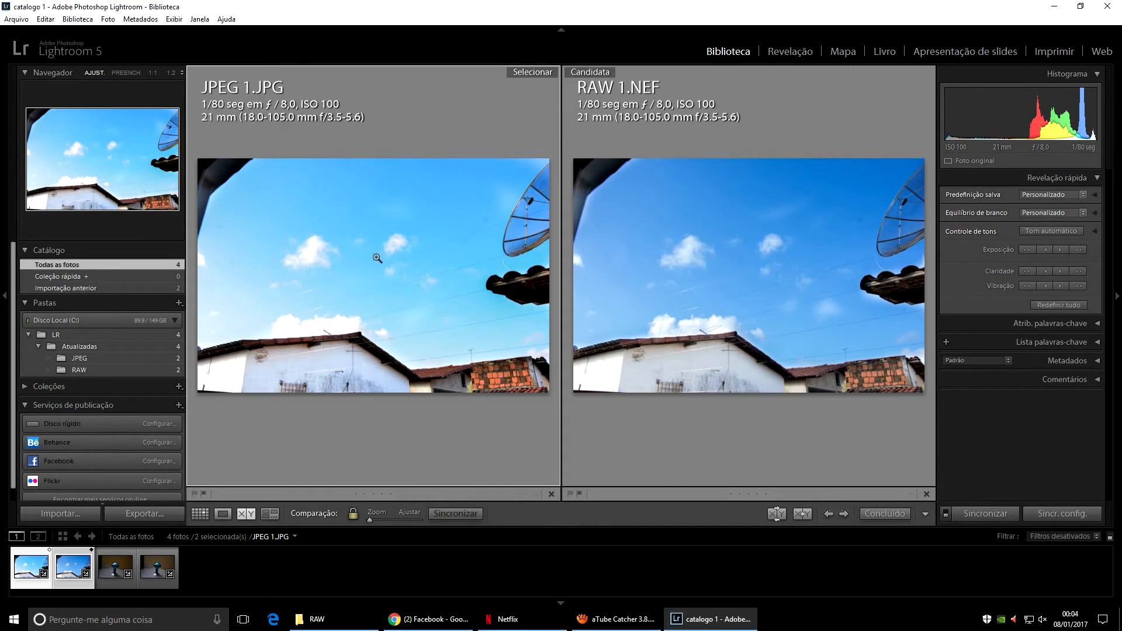
click(390, 233)
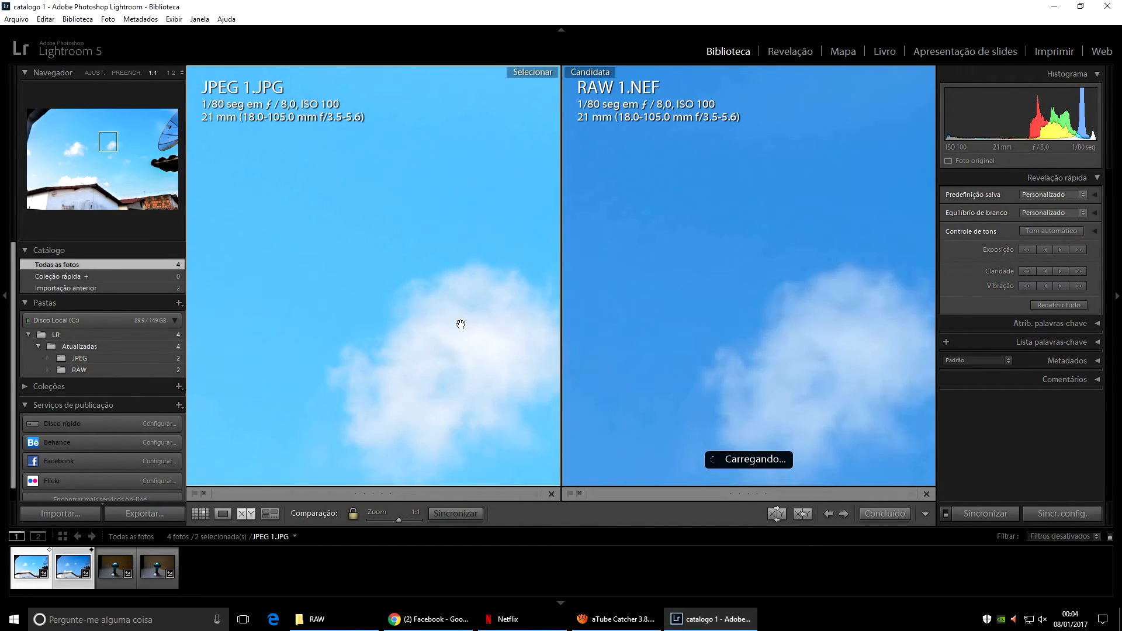
drag(460, 324, 386, 251)
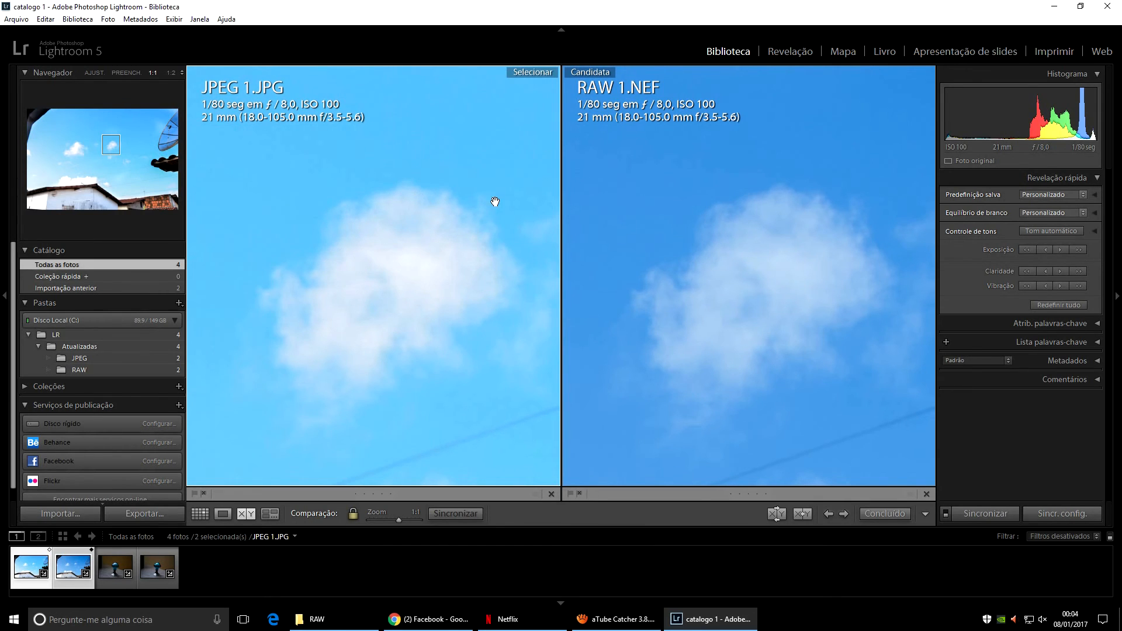
click(409, 251)
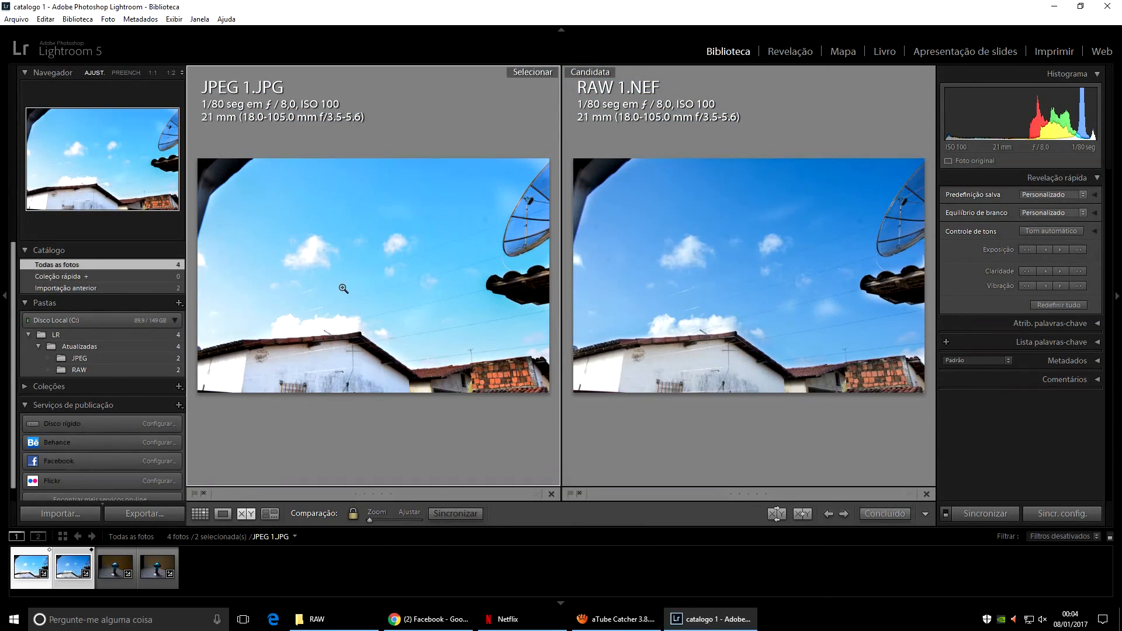
click(317, 257)
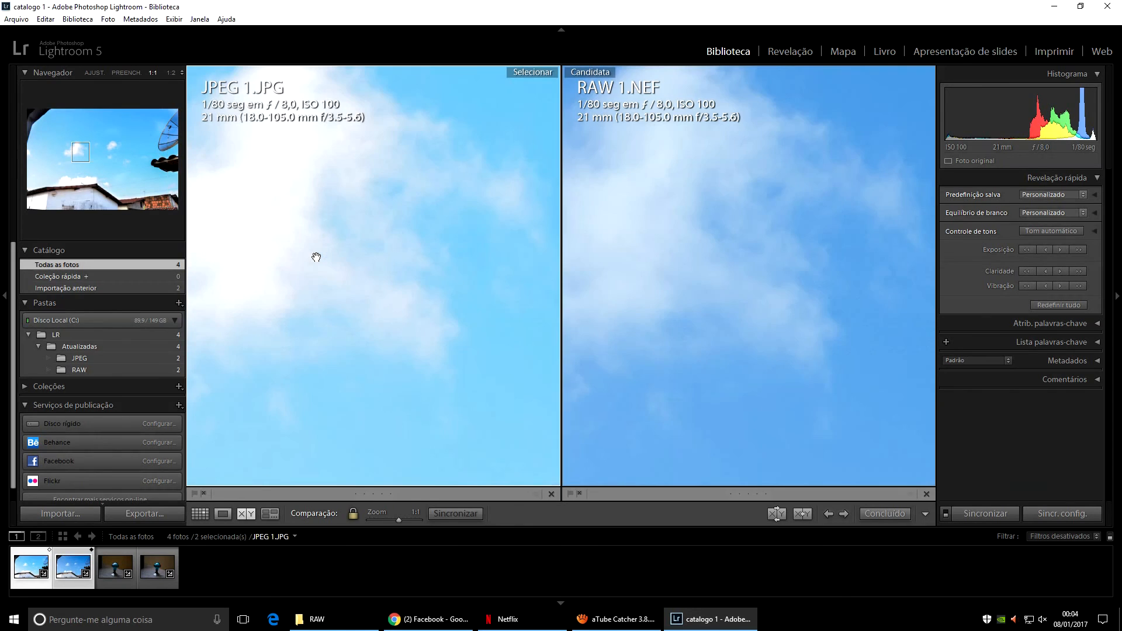
drag(378, 274, 339, 319)
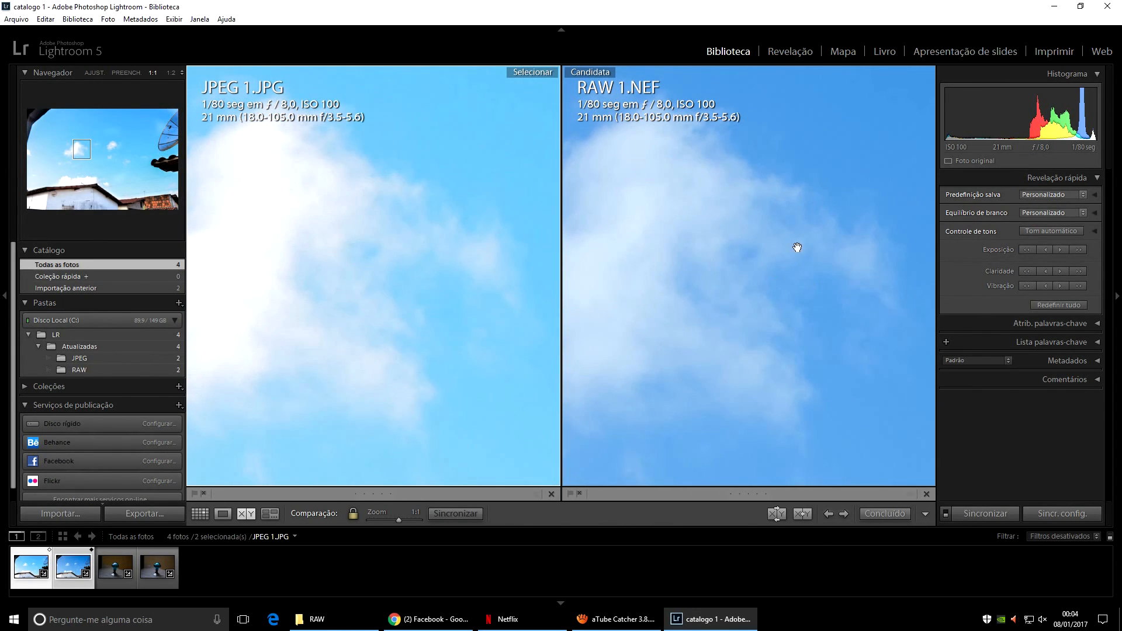
click(405, 259)
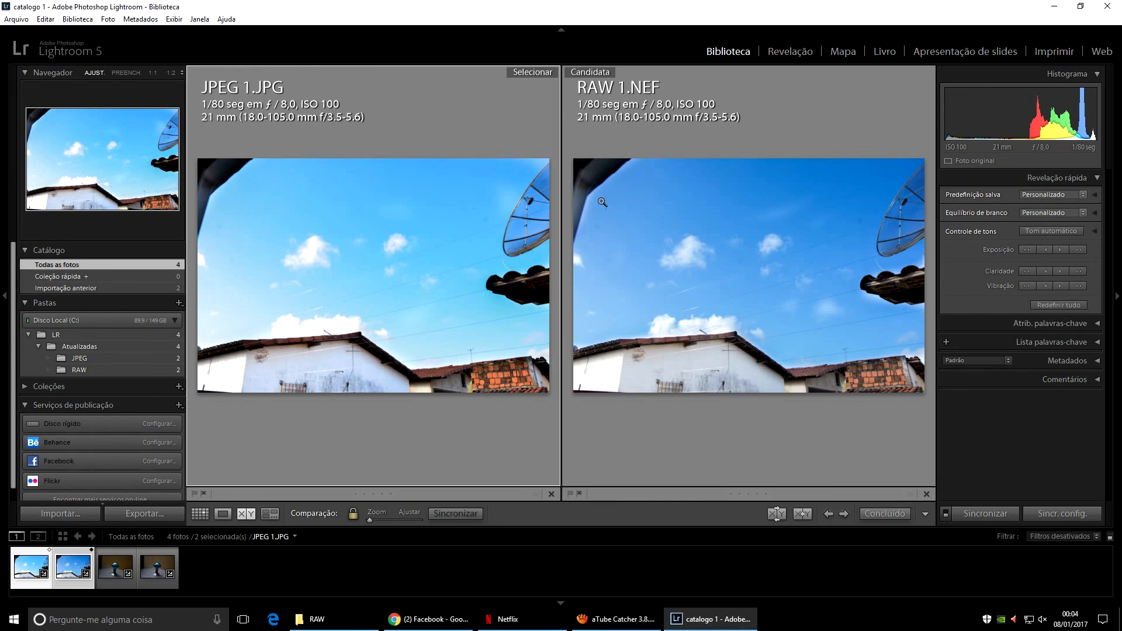
click(790, 54)
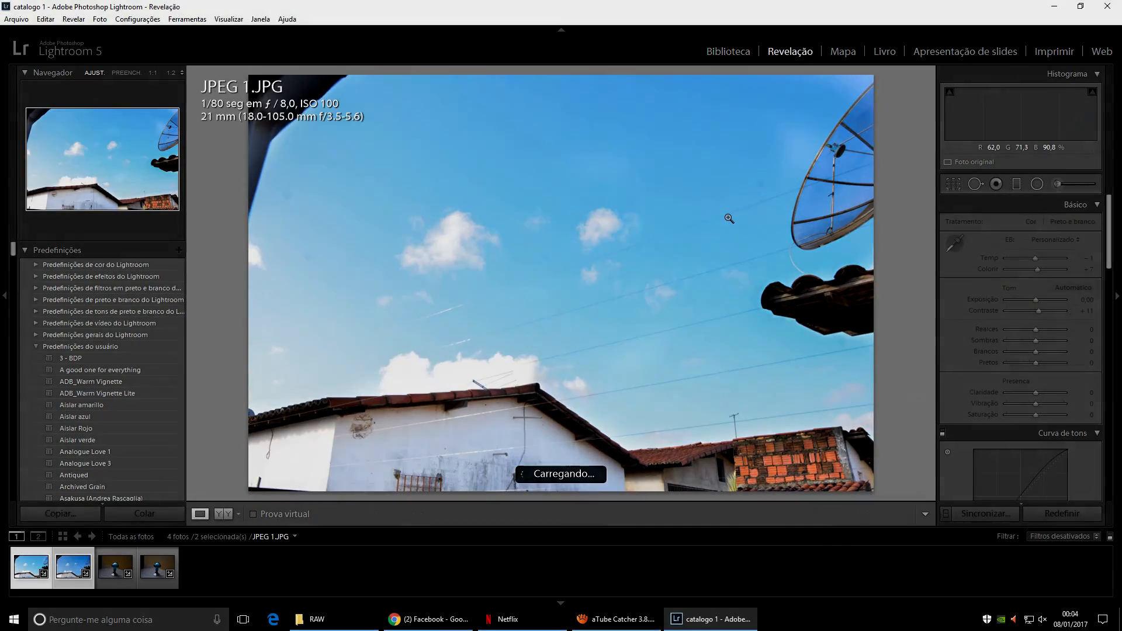